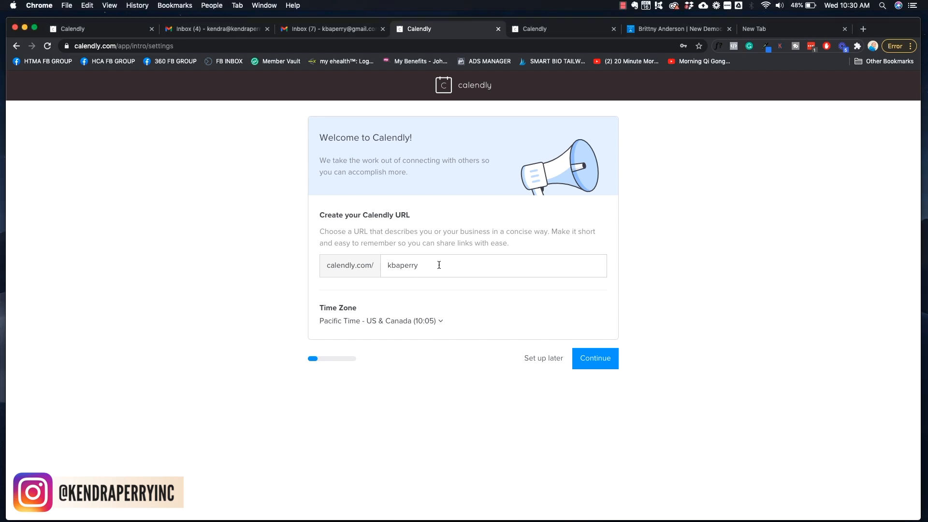
Keep the suggested Calendly URL and time zone, and choose Google Calendar to connect
drag(422, 267, 385, 267)
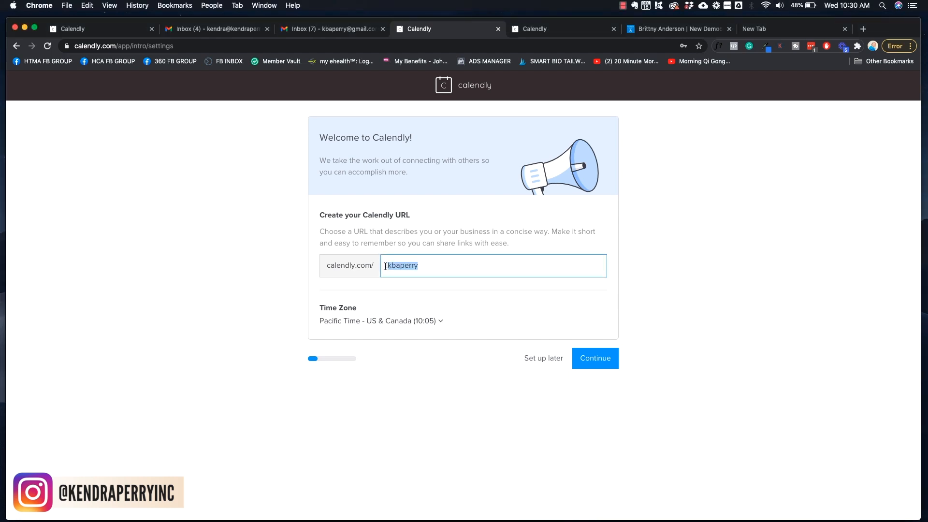
click(425, 266)
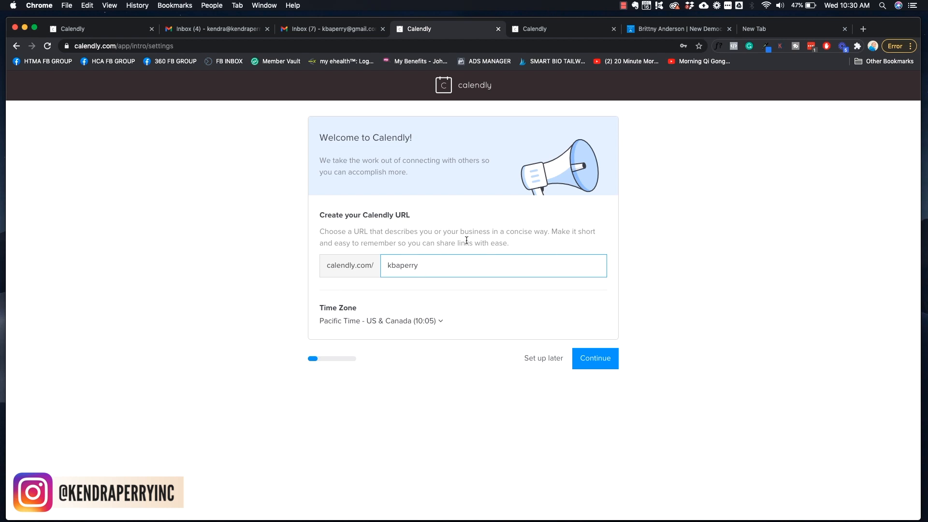
click(594, 361)
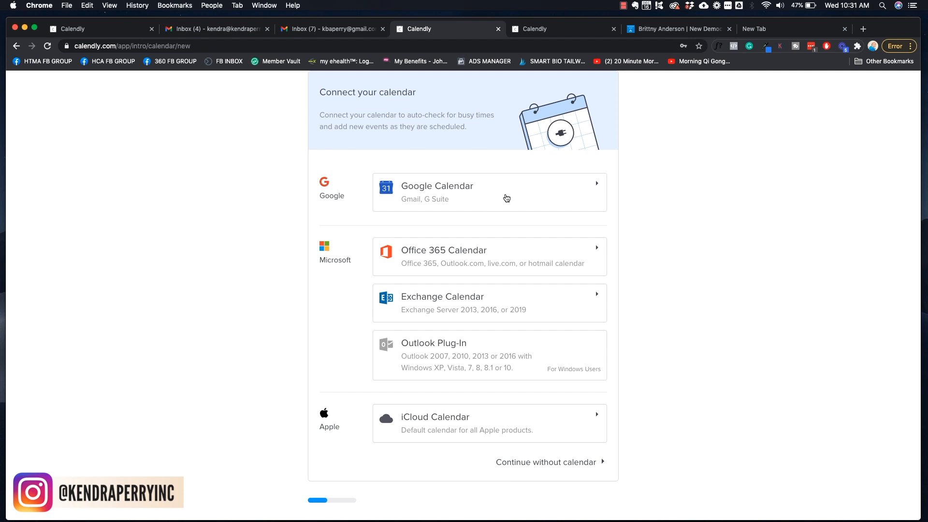
click(507, 198)
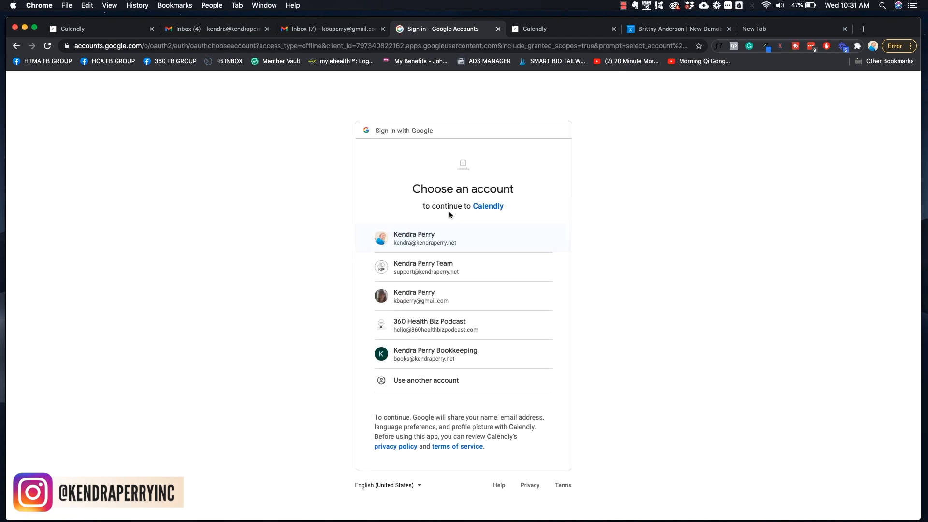
Pick the Google account and allow Calendly to access its calendar
click(441, 242)
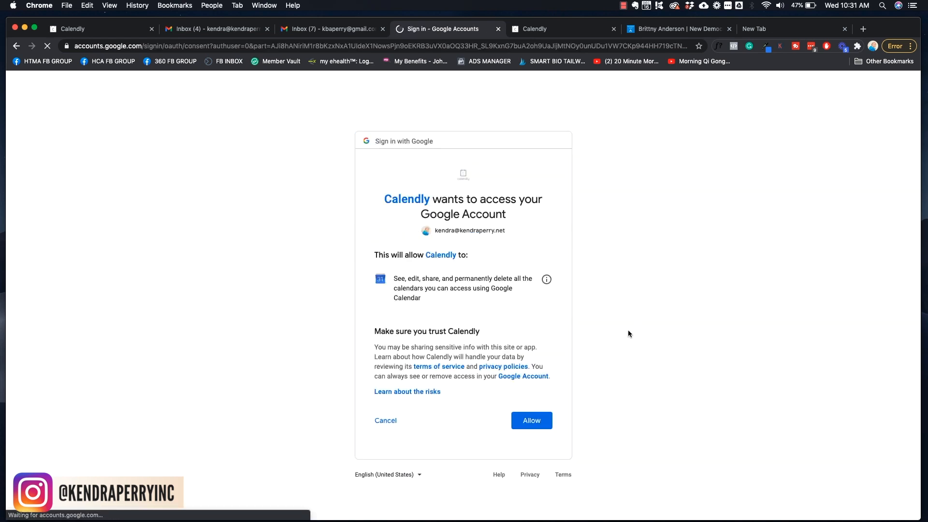
click(533, 420)
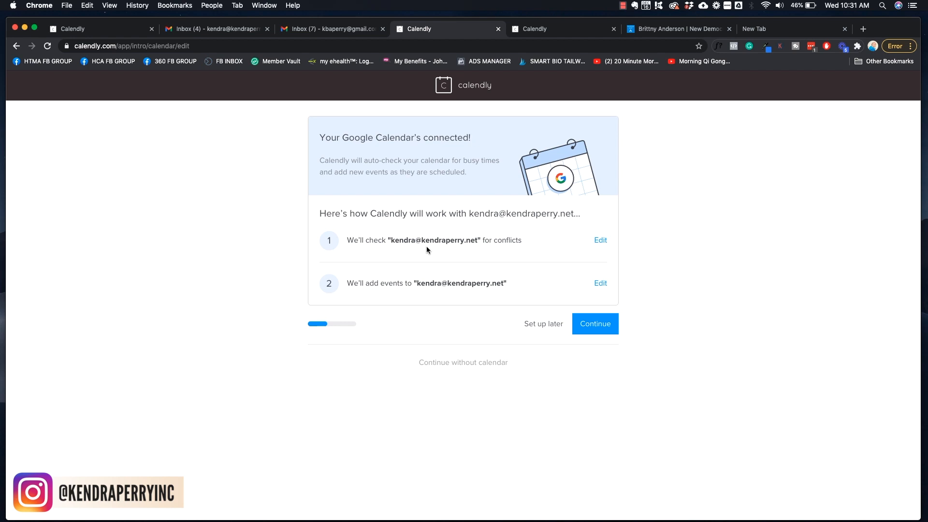
Keep the calendar settings and remove Mondays and Tuesdays from the 09:00–17:00 availability
click(600, 330)
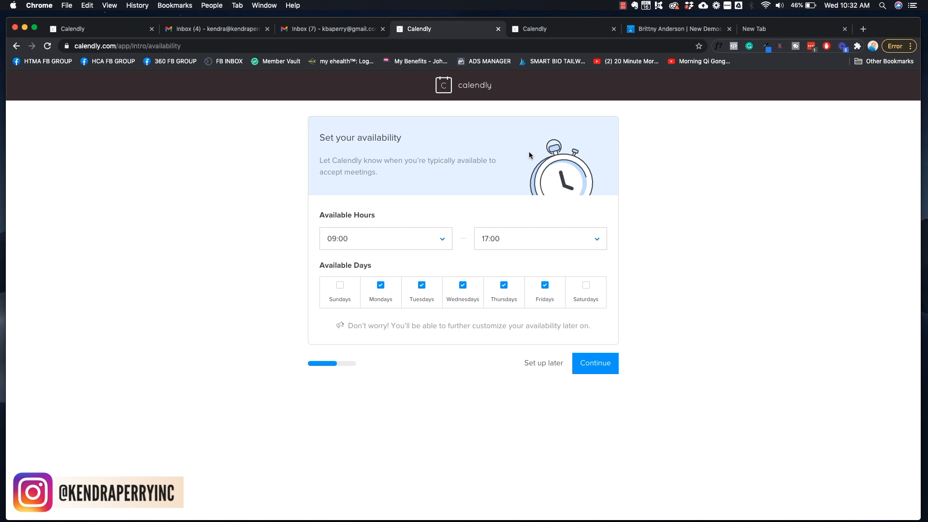
click(380, 286)
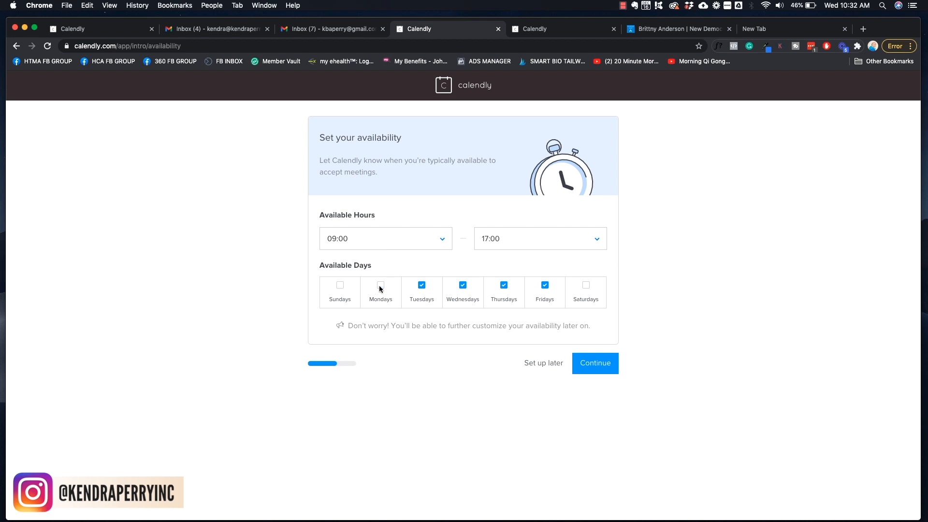
click(422, 286)
click(599, 363)
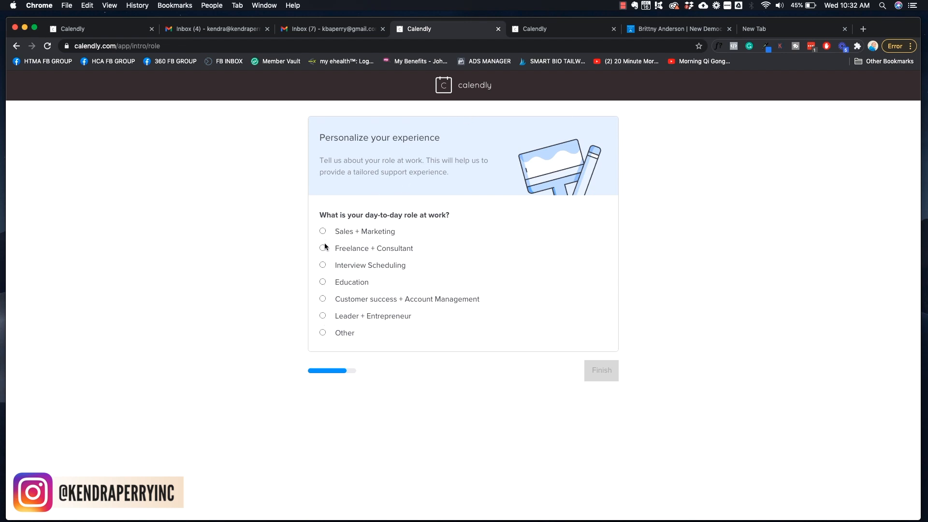
Finish setup with Leader + Entrepreneur as the work role and dismiss the getting started guide
click(322, 315)
click(605, 380)
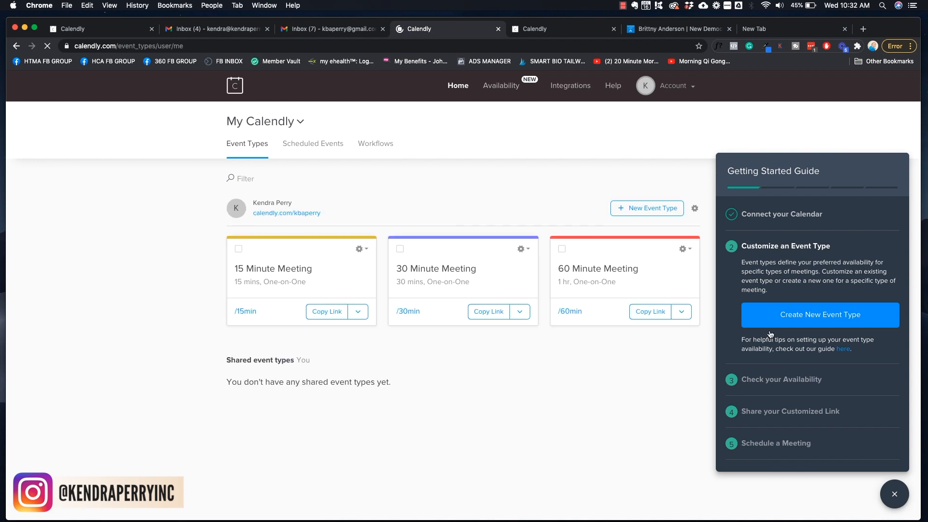
click(895, 495)
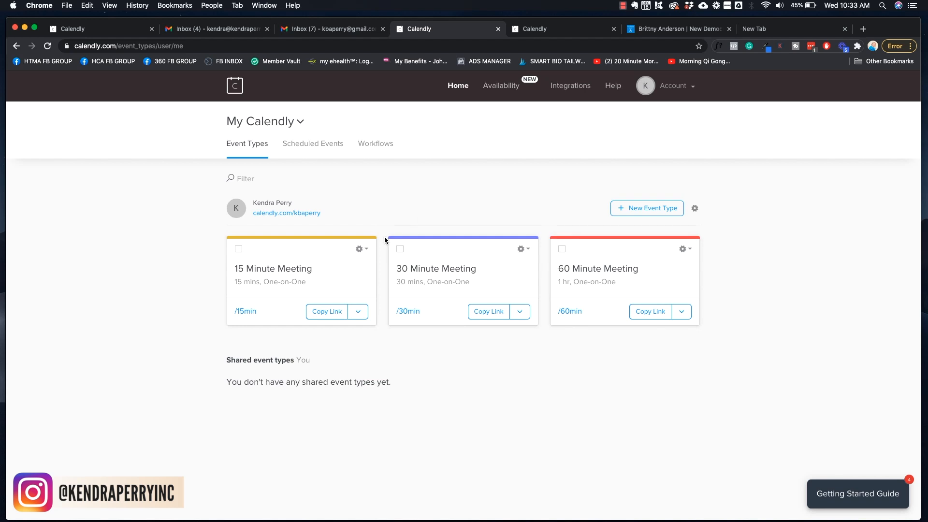
Delete the 15 Minute, 30 Minute and 60 Minute Meeting event types
click(365, 251)
click(352, 361)
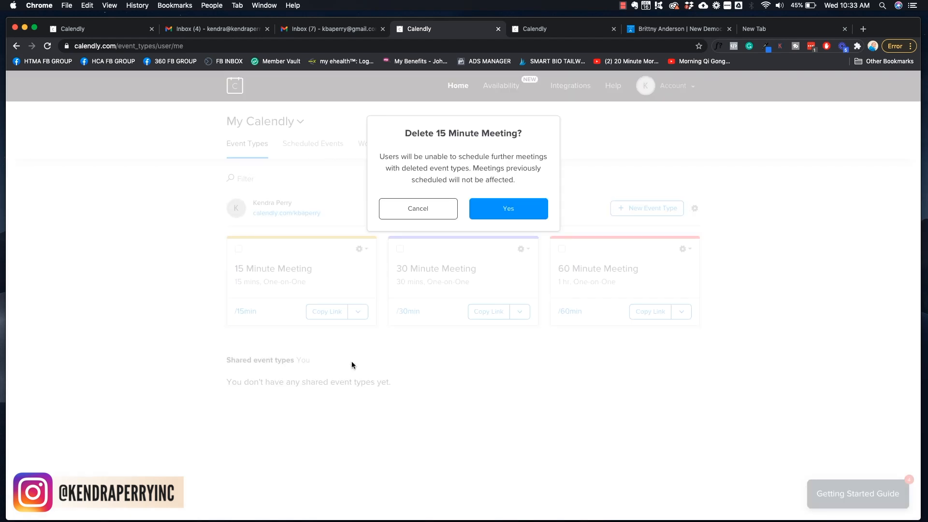
click(520, 214)
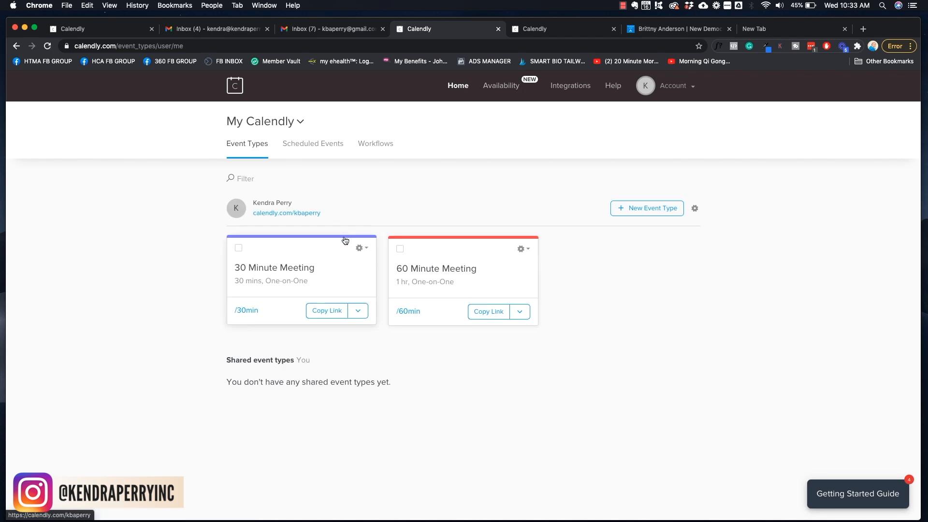
click(365, 251)
click(366, 361)
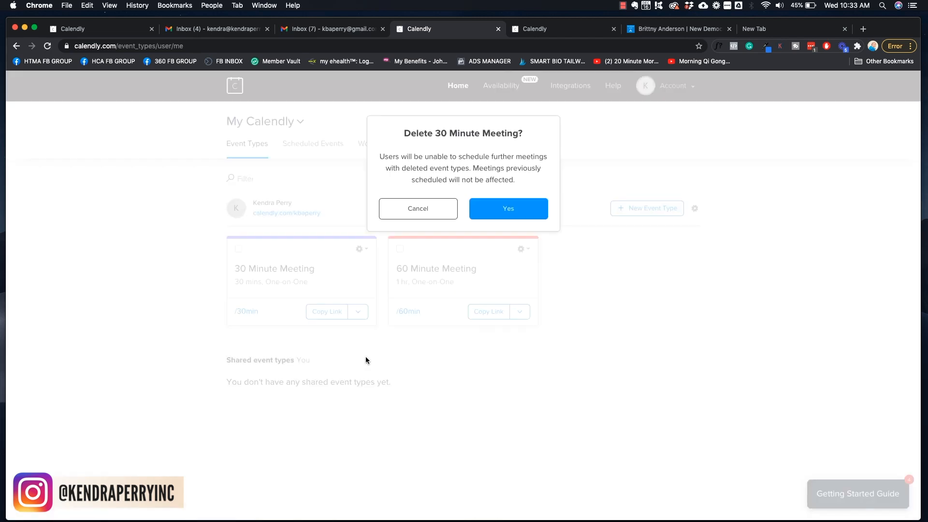
click(509, 215)
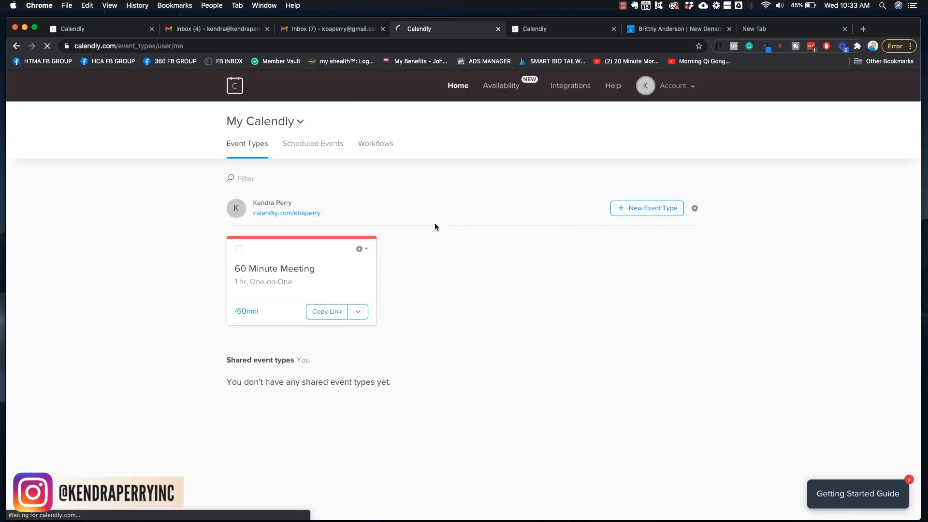
click(366, 249)
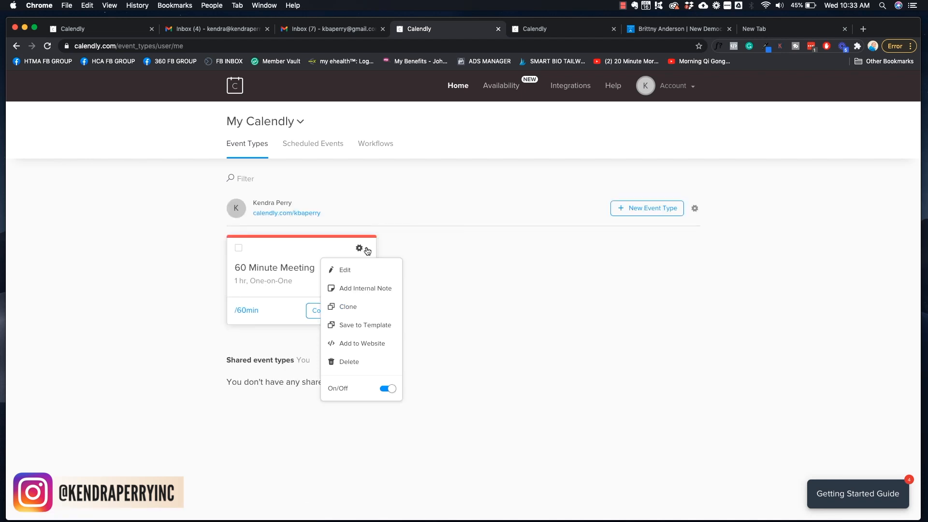
click(352, 367)
click(507, 206)
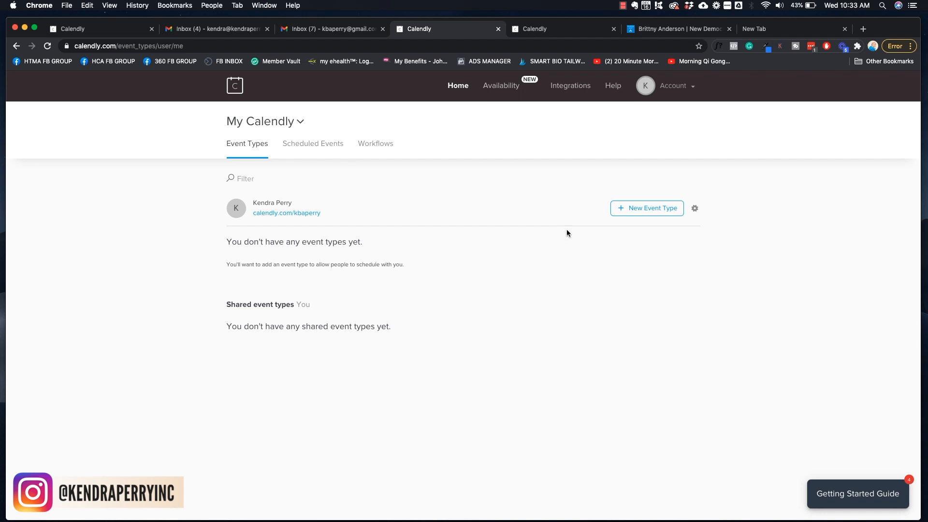
Create a one-on-one event type named 'Complimentary Discovery Call'
click(640, 214)
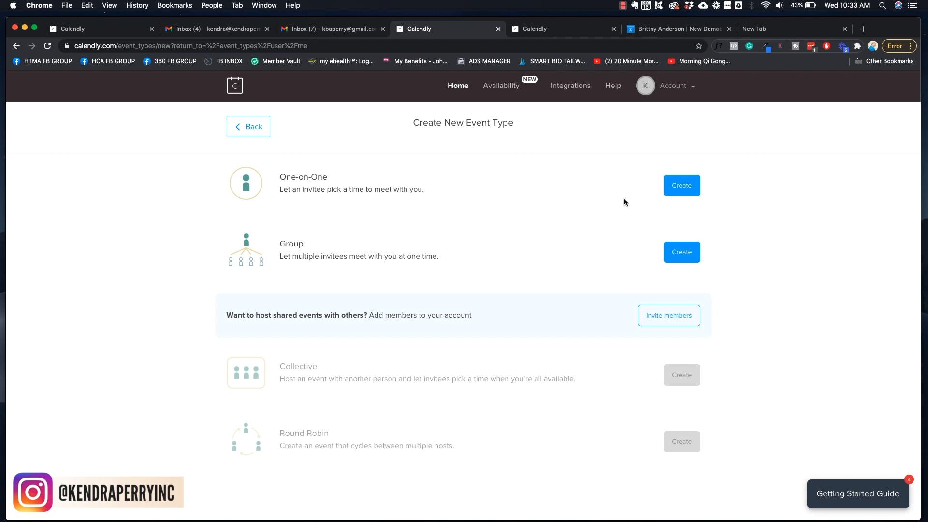
click(682, 189)
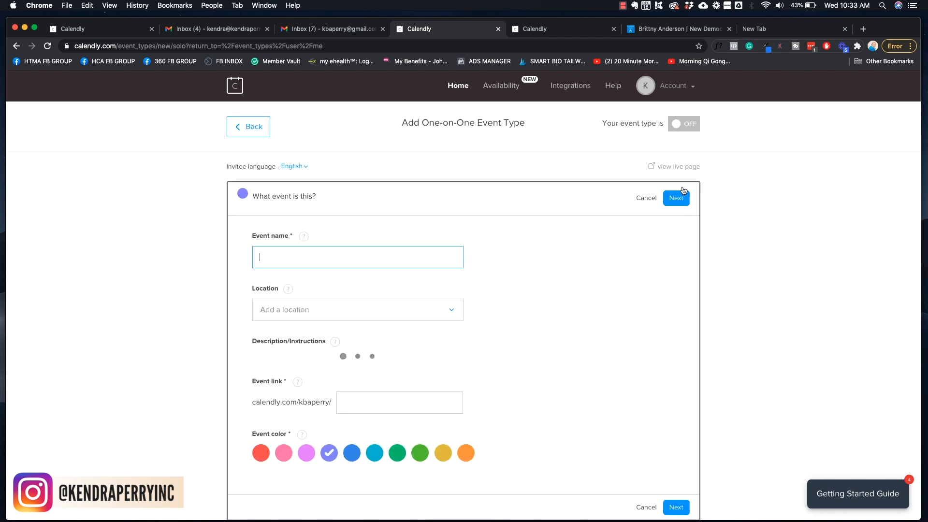
click(342, 260)
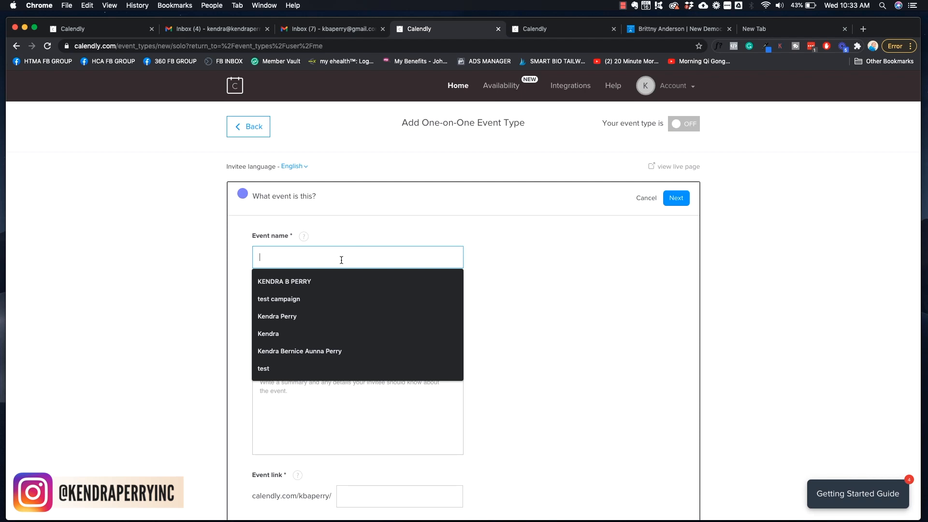
text(Free)
key(BackSpace)
key(BackSpace)
key(BackSpace)
key(BackSpace)
text(Complime)
text(nta)
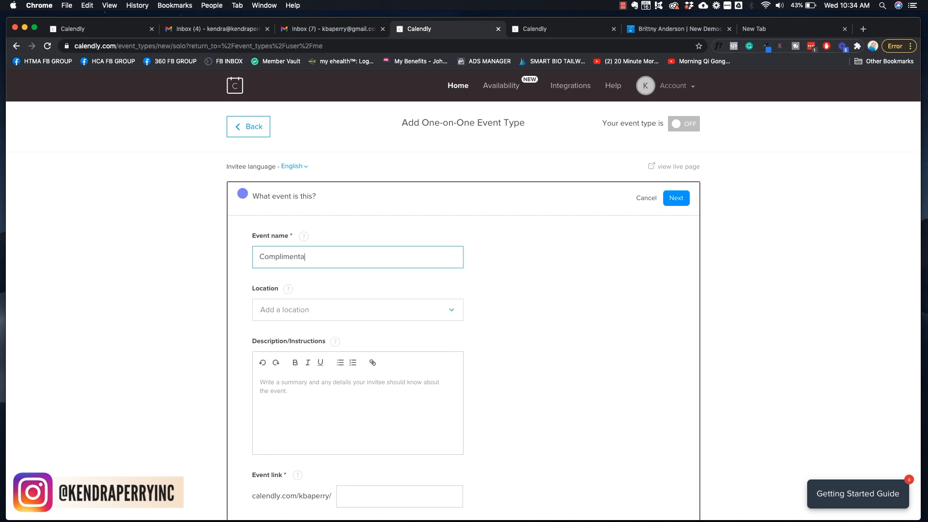
text(ry Discovery Call)
Set Zoom as the meeting location and view the Zoom integration page
click(327, 310)
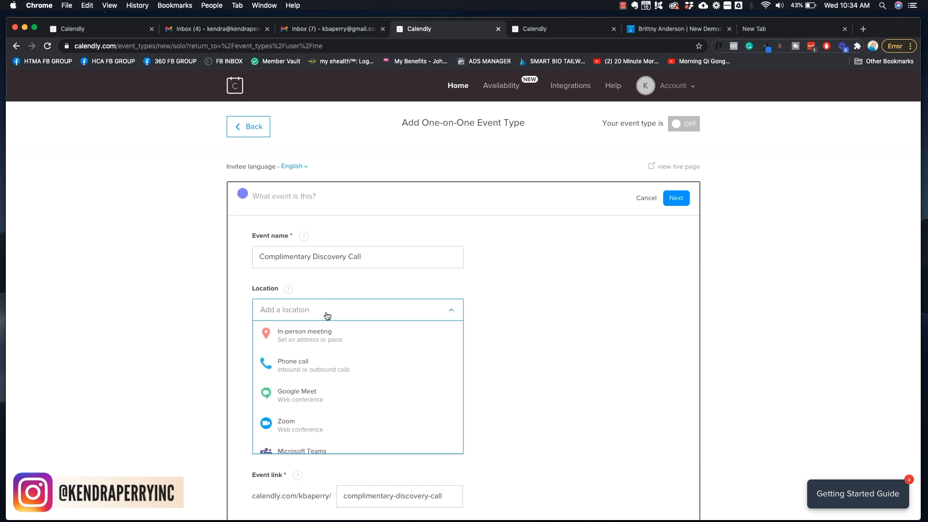
click(300, 431)
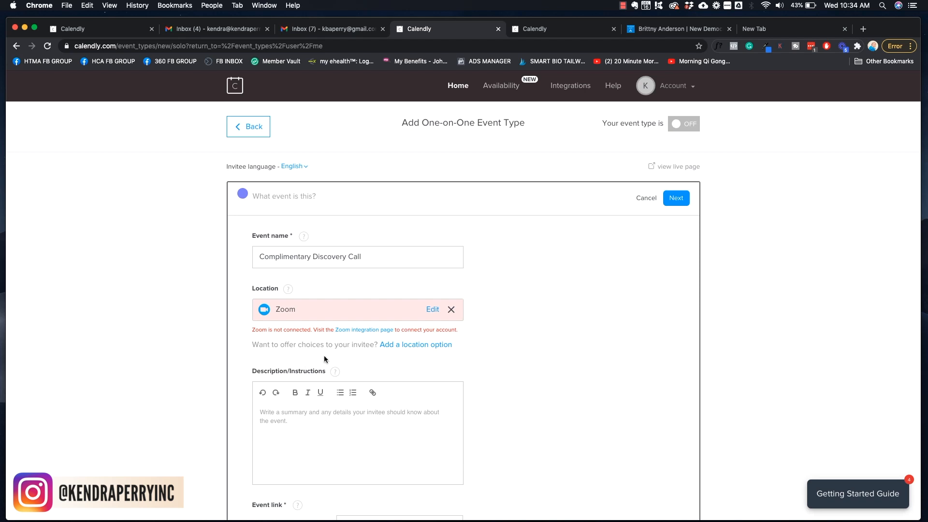
click(366, 333)
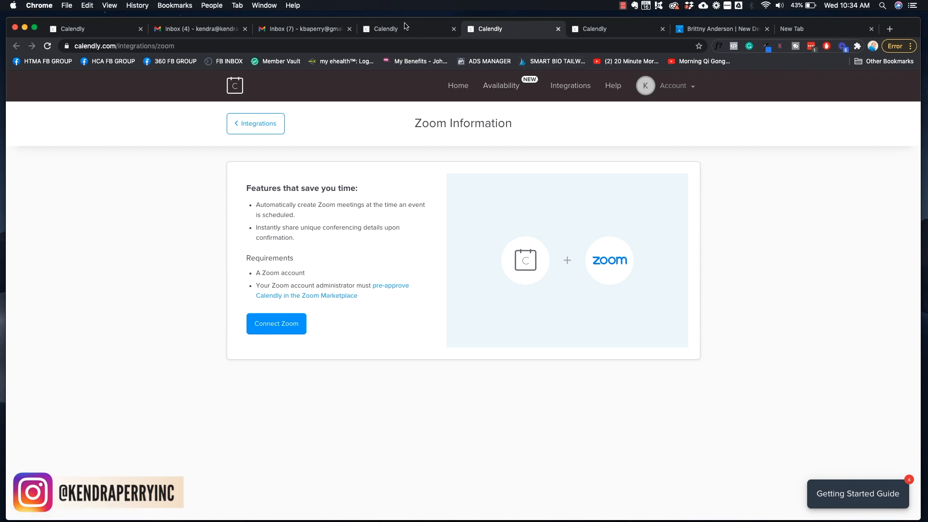
Write a description explaining this is a discovery call for the Fix Your Acne Program, not a consultation
click(404, 34)
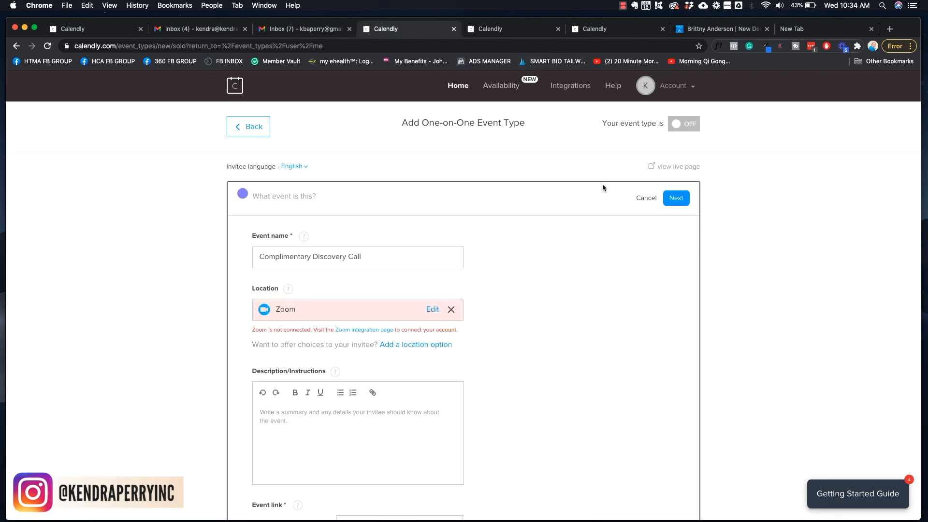
scroll(552, 304, down, 3)
click(265, 338)
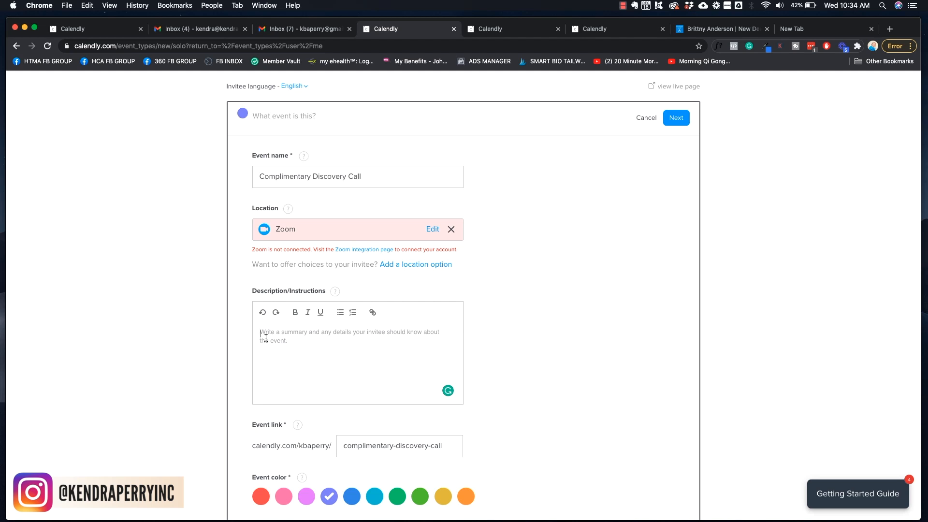
text(Book this call if you are interested in worki)
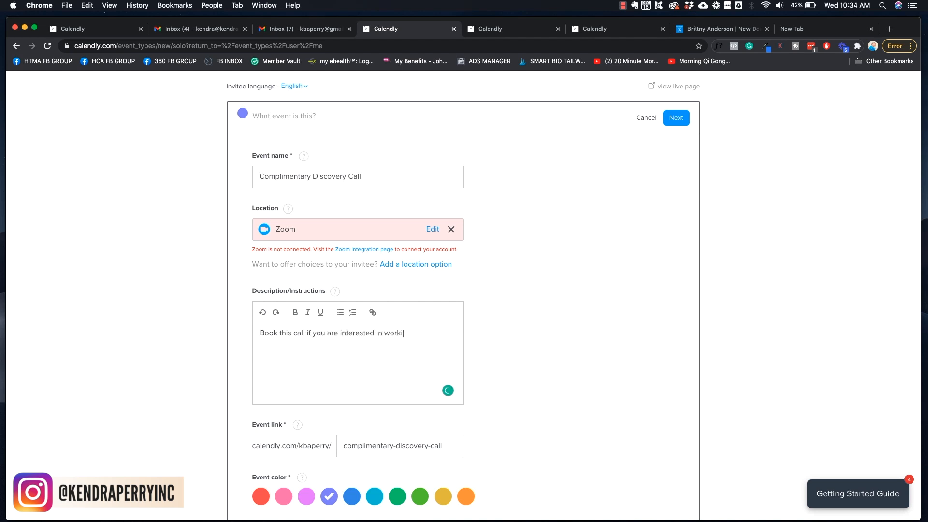
text(ng with me inside my Fix Your Acne )
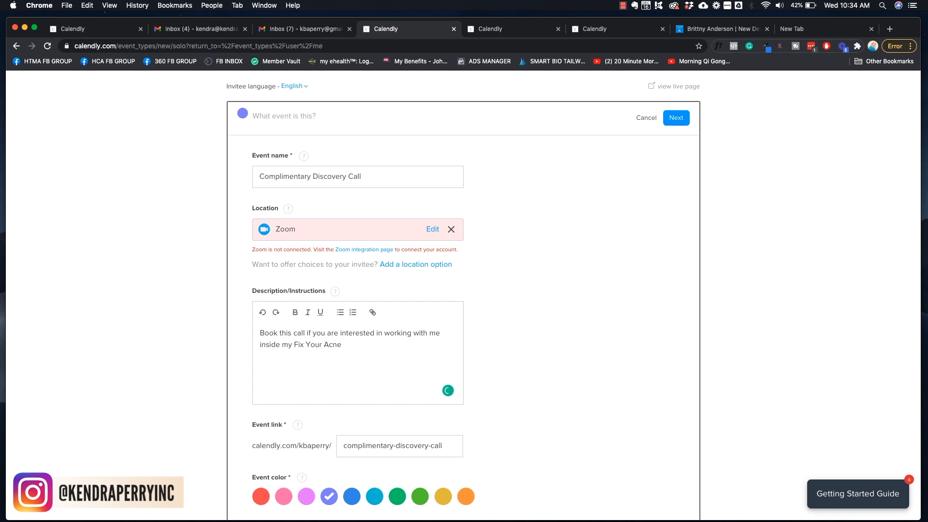
text(Program)
text(. Please note, this is no)
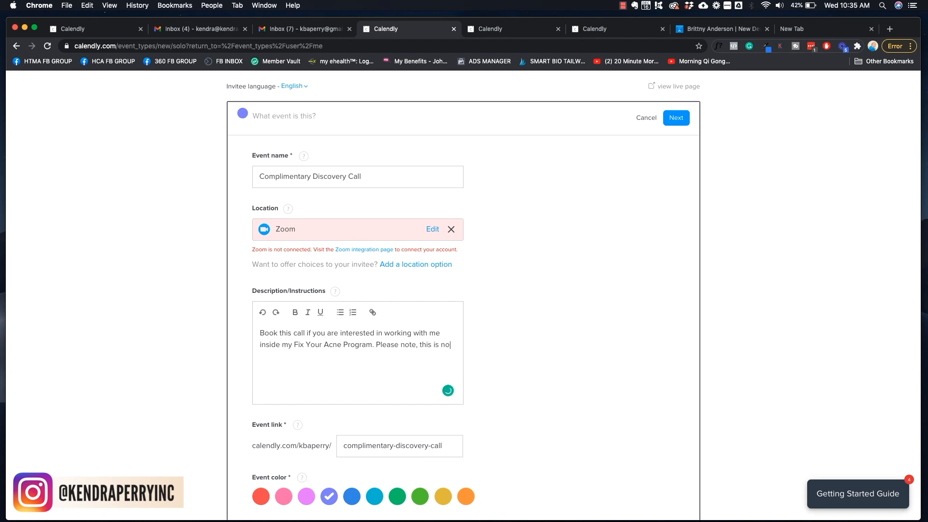
text(t a consultation  This is a meeting )
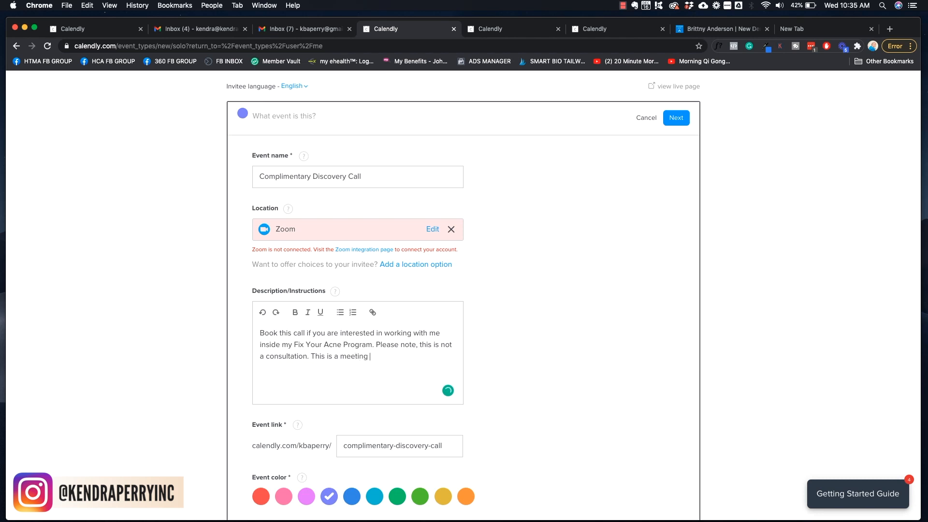
text(to determine if working )
text(toi)
text(gether feels )
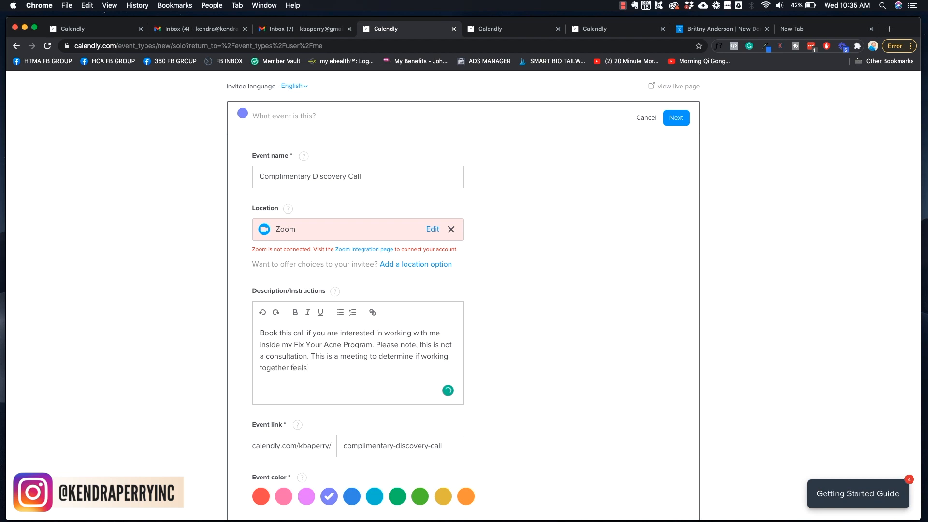
text(like a fit for you and me.)
scroll(504, 344, down, 3)
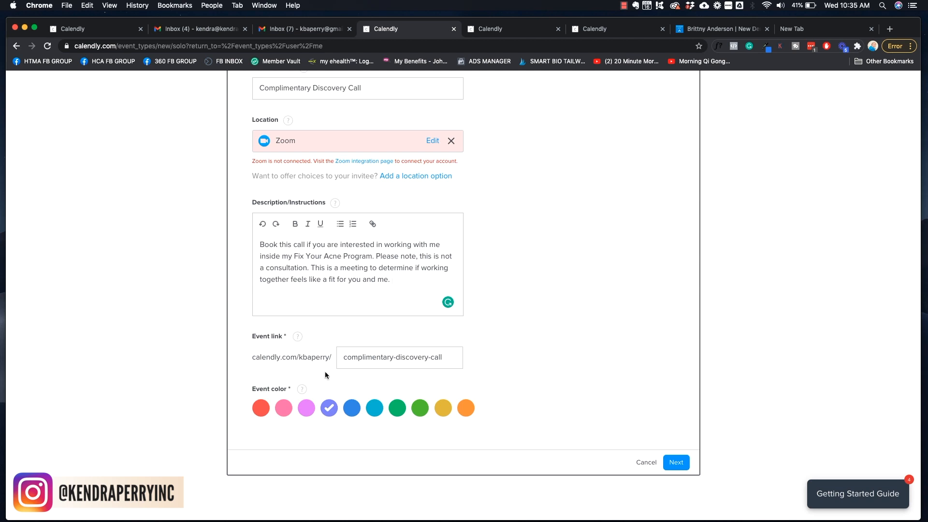
Change the event link to discovery-call, choose the teal colour and save the details
drag(343, 356, 482, 369)
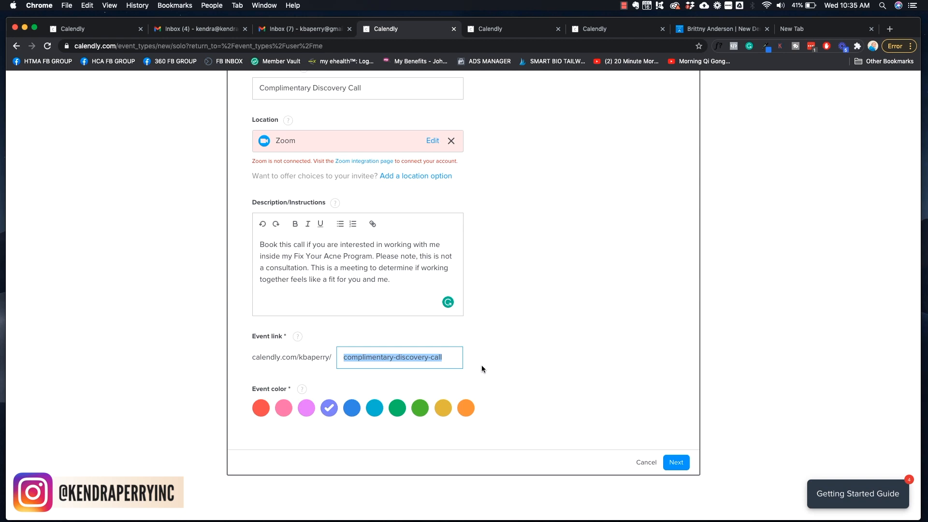
text(discocvery)
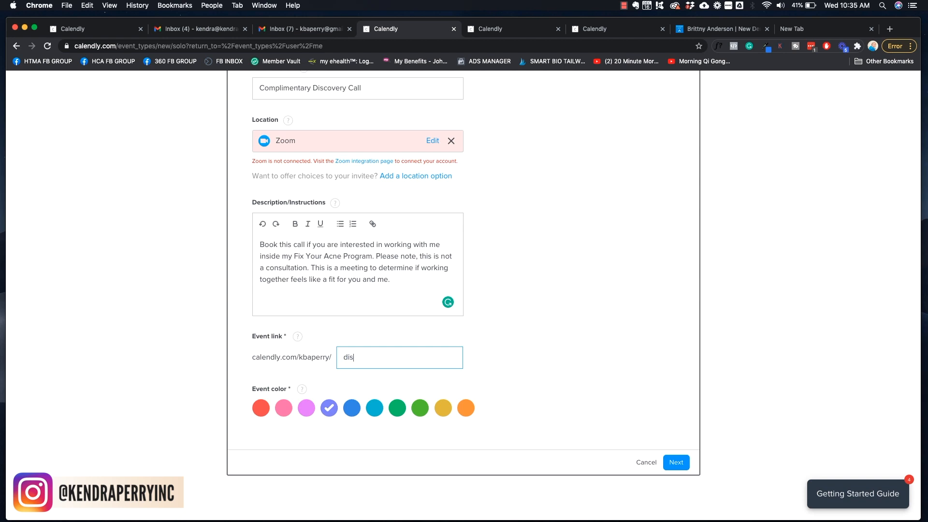
key(BackSpace)
key(BackSpace)
key(BackSpace)
key(BackSpace)
key(BackSpace)
text(very-call)
click(375, 409)
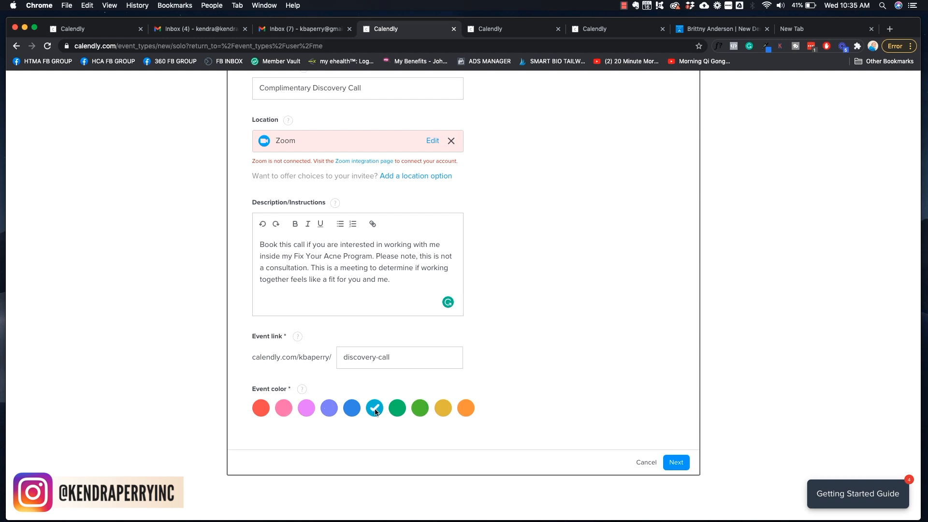
click(675, 462)
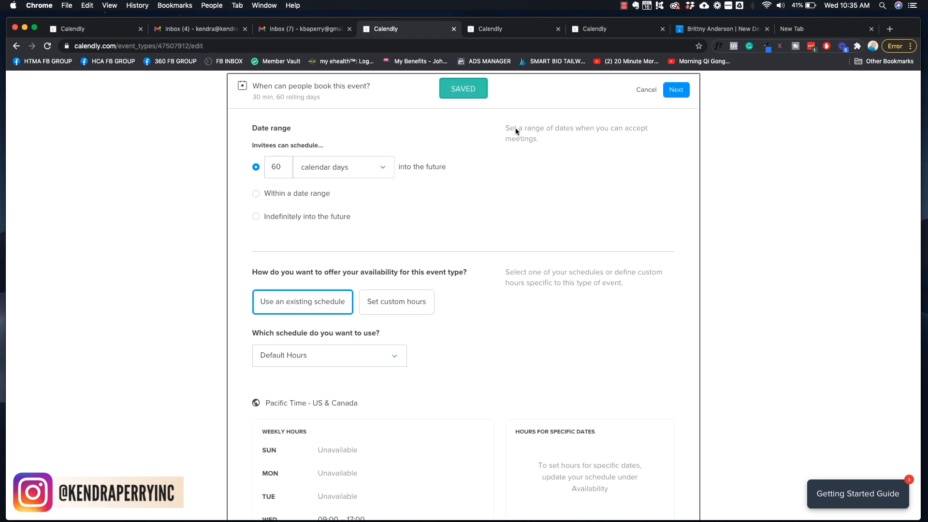
scroll(559, 207, up, 3)
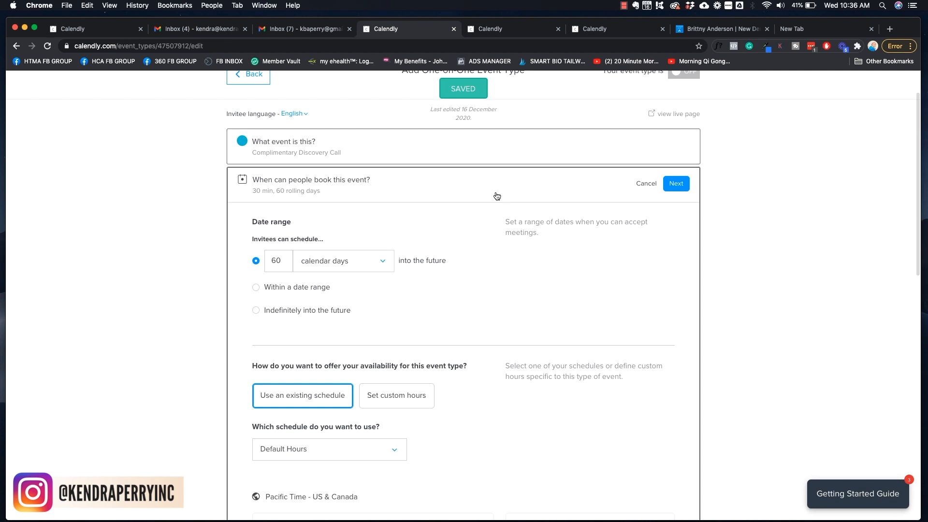
scroll(530, 198, down, 1)
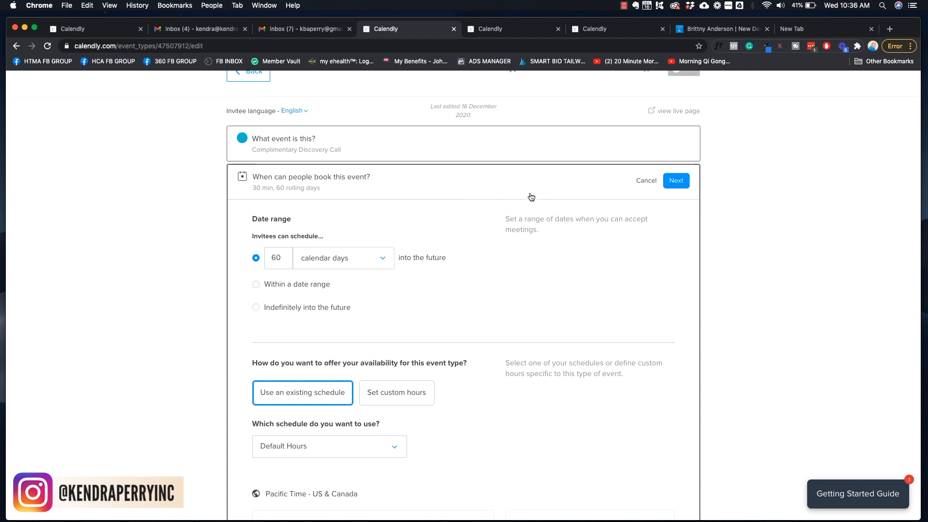
scroll(531, 197, down, 2)
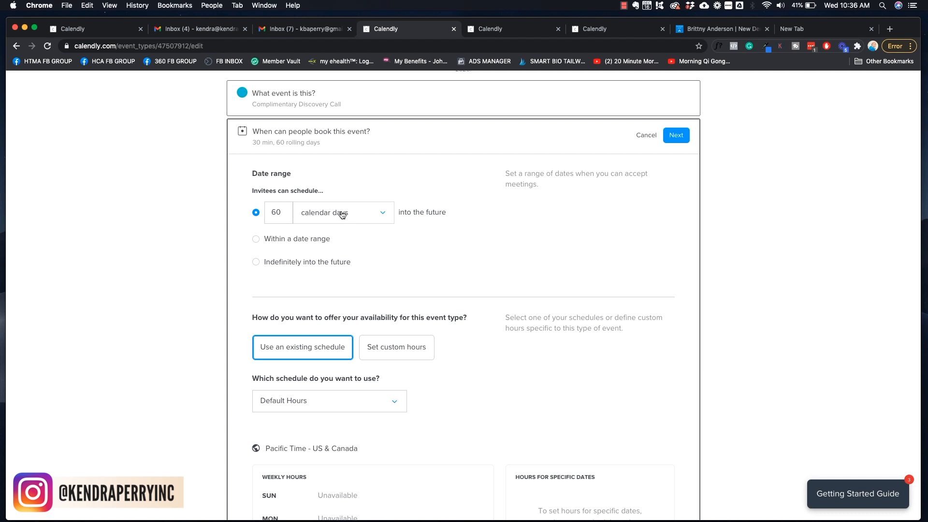
click(368, 217)
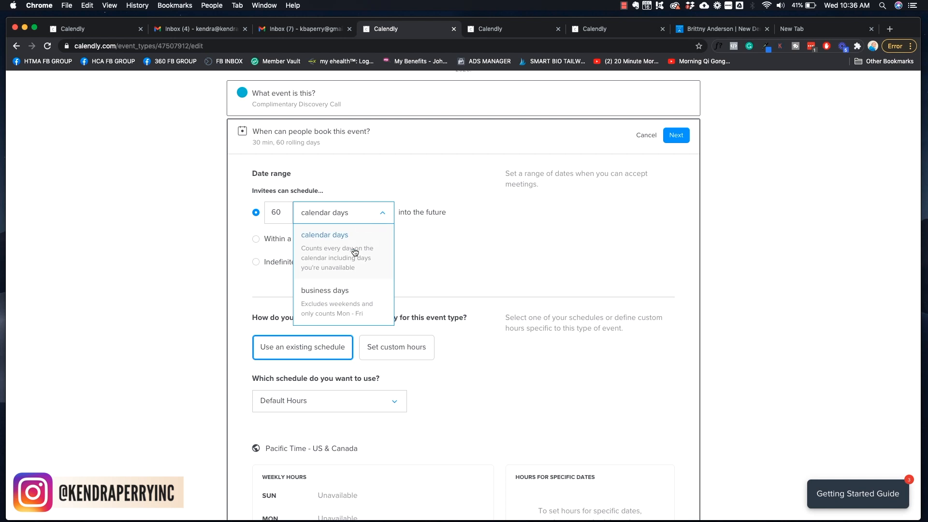
click(276, 212)
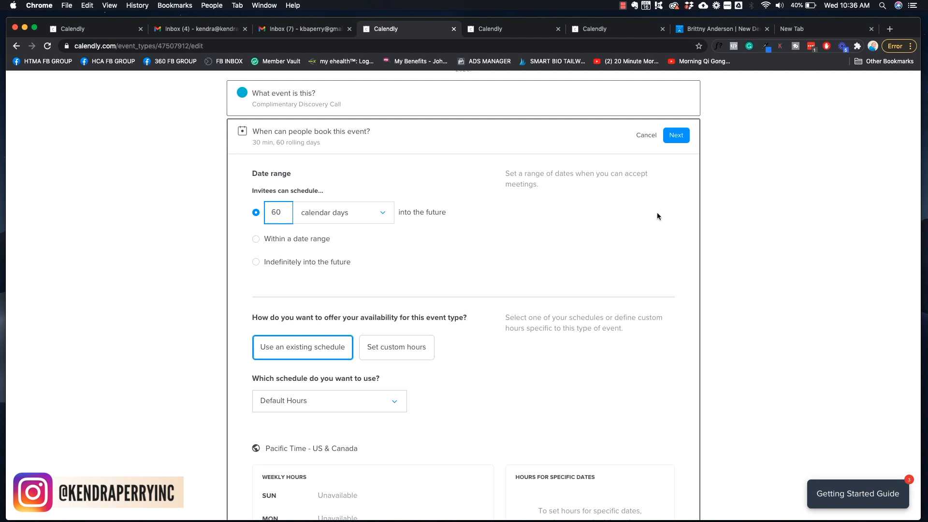
scroll(656, 213, down, 3)
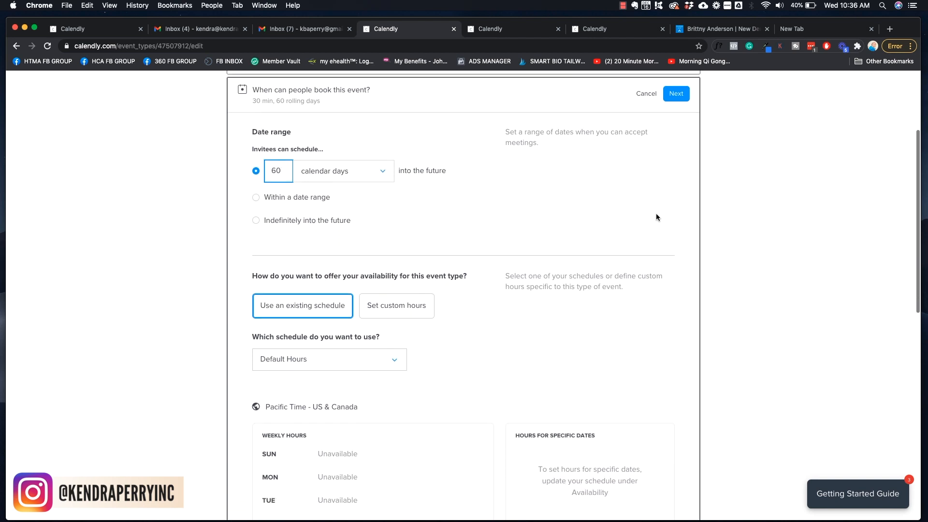
scroll(656, 213, down, 1)
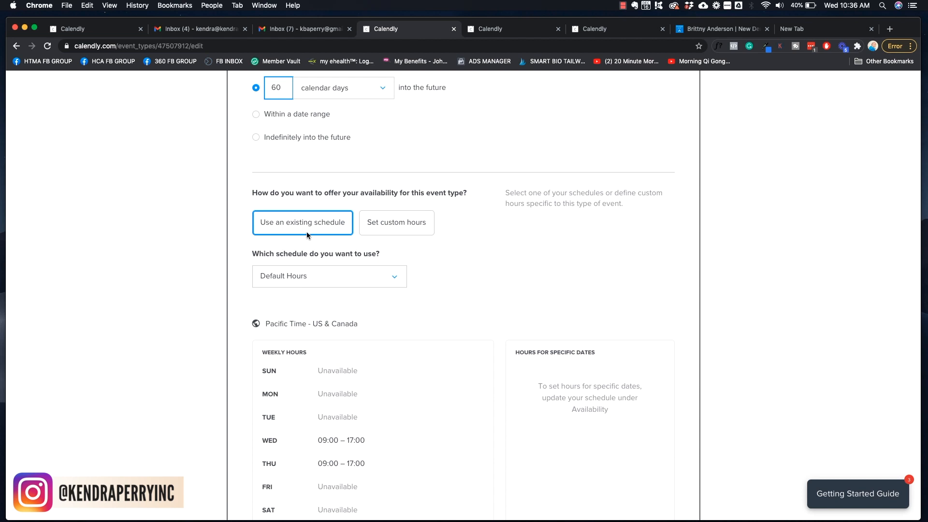
scroll(503, 288, down, 3)
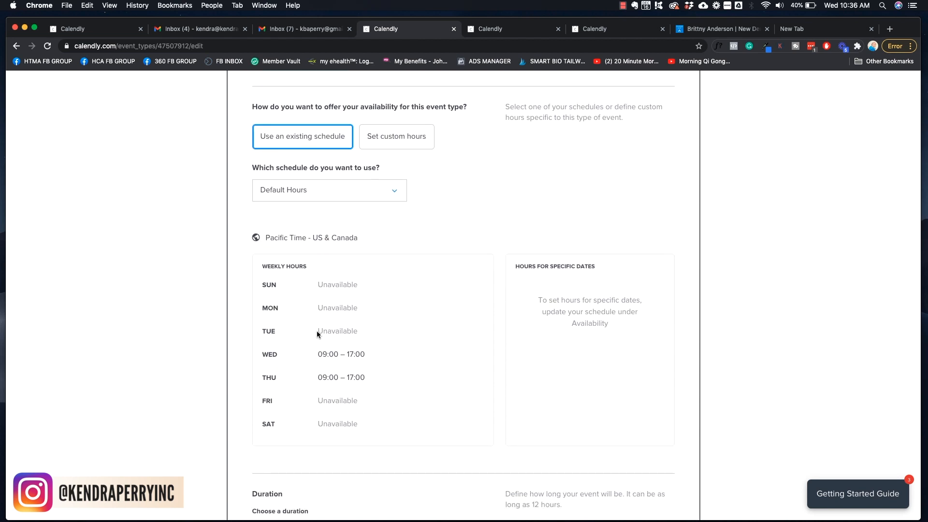
scroll(468, 359, up, 3)
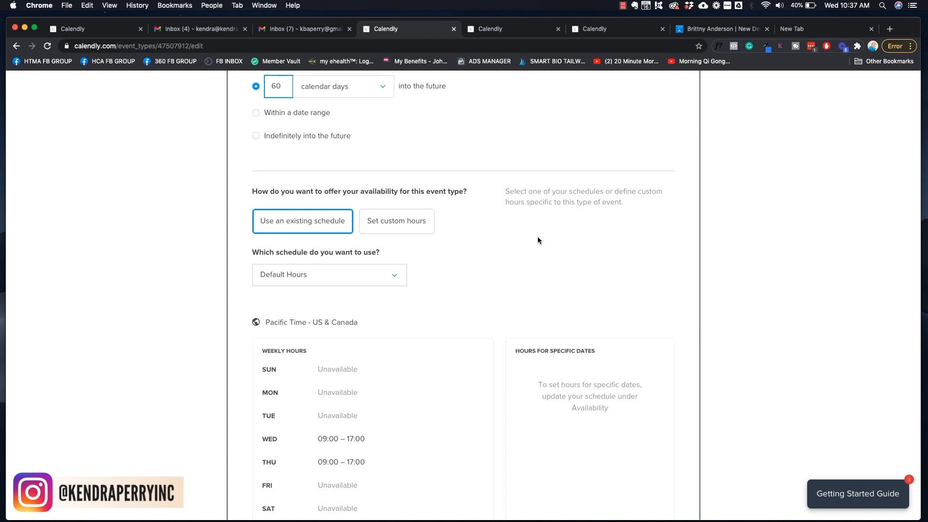
Switch to custom hours, make Thursday unavailable and start Wednesday at 13:00
click(393, 228)
scroll(584, 248, down, 5)
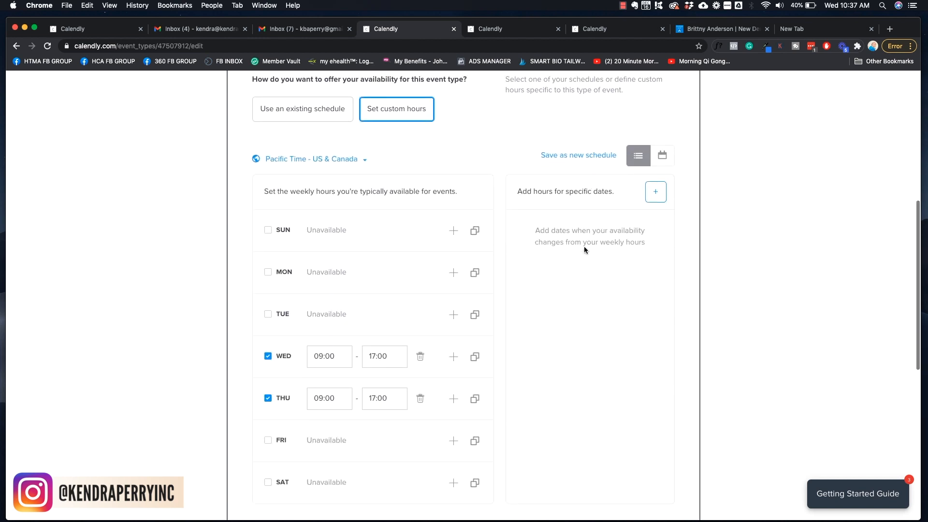
click(268, 386)
click(340, 341)
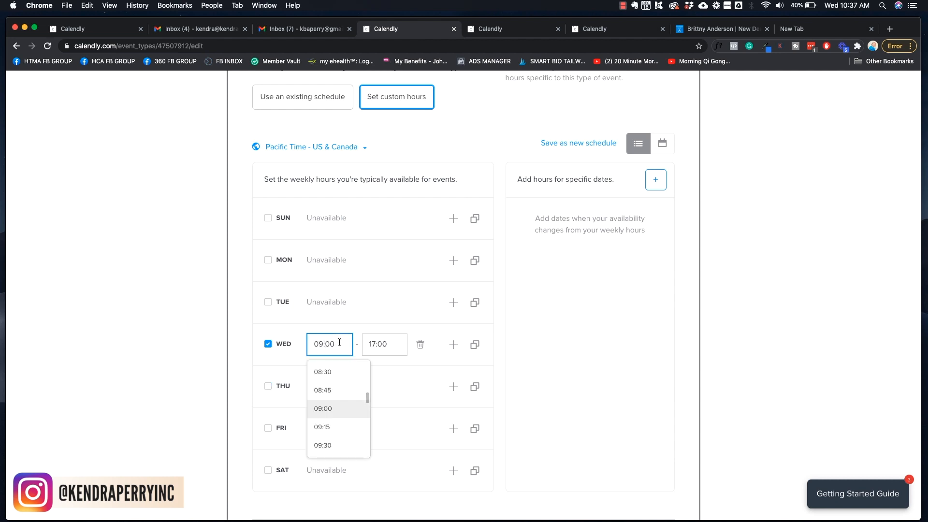
scroll(345, 396, down, 5)
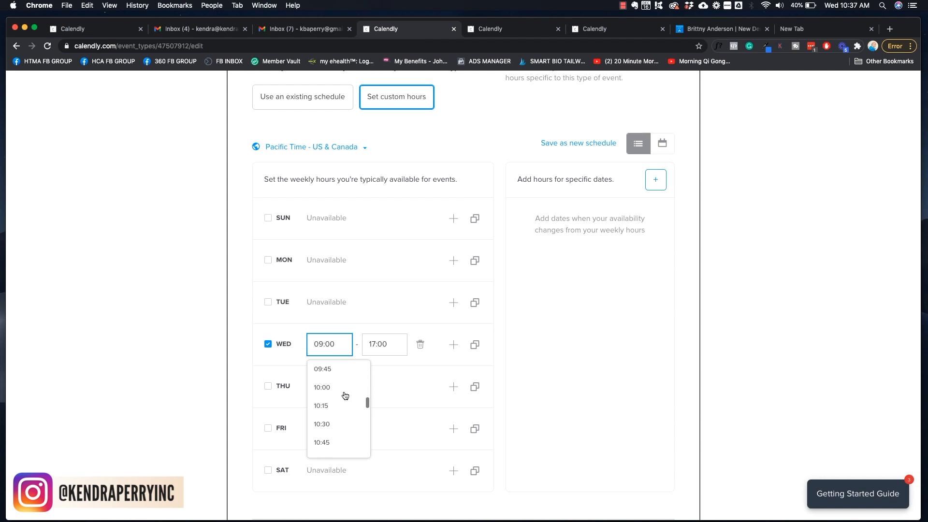
scroll(345, 395, down, 2)
click(330, 428)
click(517, 341)
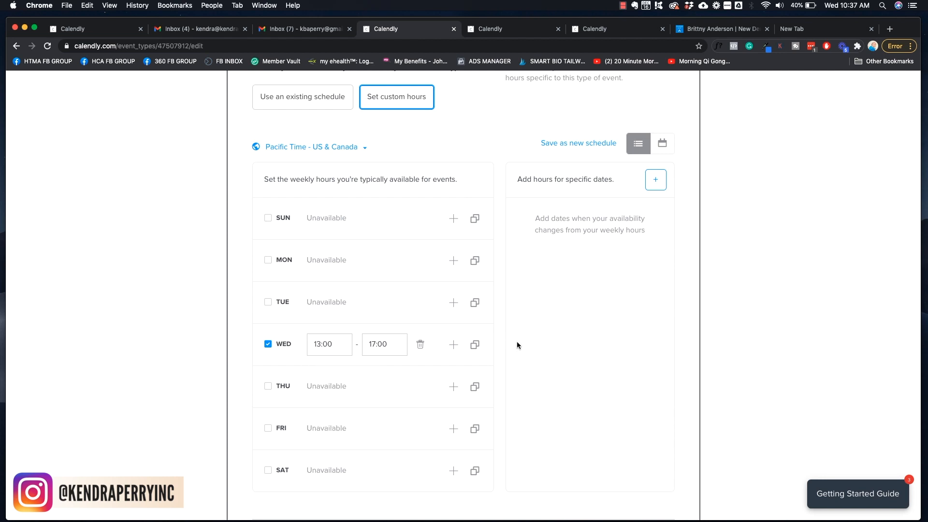
Turn Monday on and back off, leaving only Wednesday 13:00–17:00 available
scroll(563, 323, down, 2)
scroll(564, 324, up, 3)
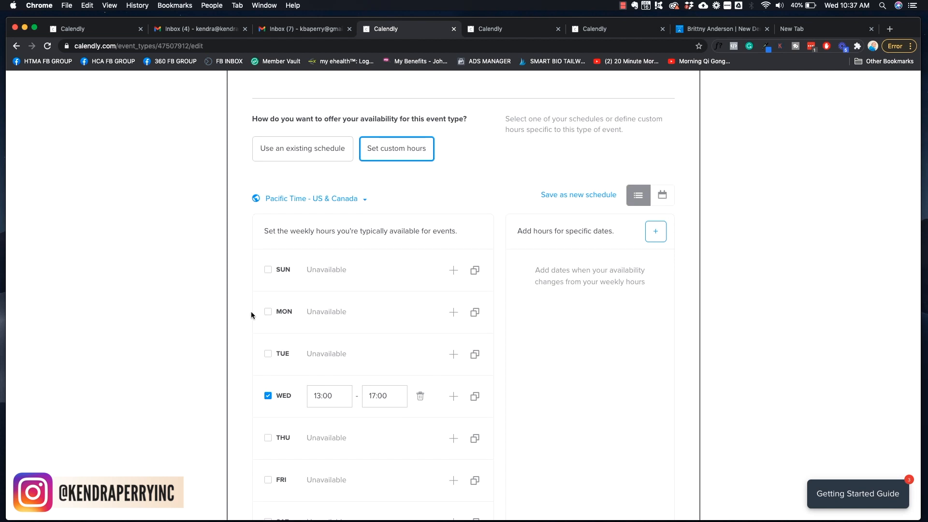
click(268, 312)
click(267, 312)
scroll(550, 180, down, 5)
scroll(550, 181, up, 3)
scroll(550, 182, down, 6)
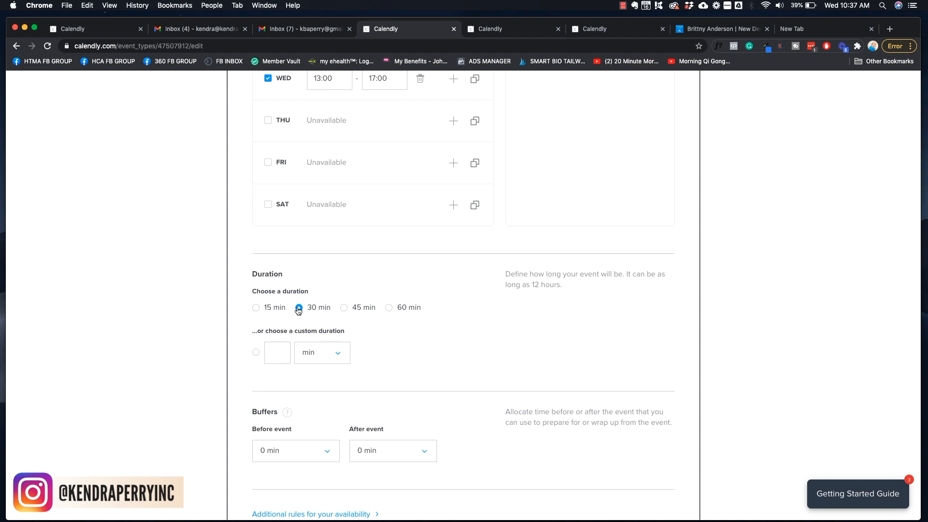
Leave the duration at 30 min and add a 30 min buffer before and 15 min after
click(281, 356)
click(465, 269)
scroll(567, 276, down, 5)
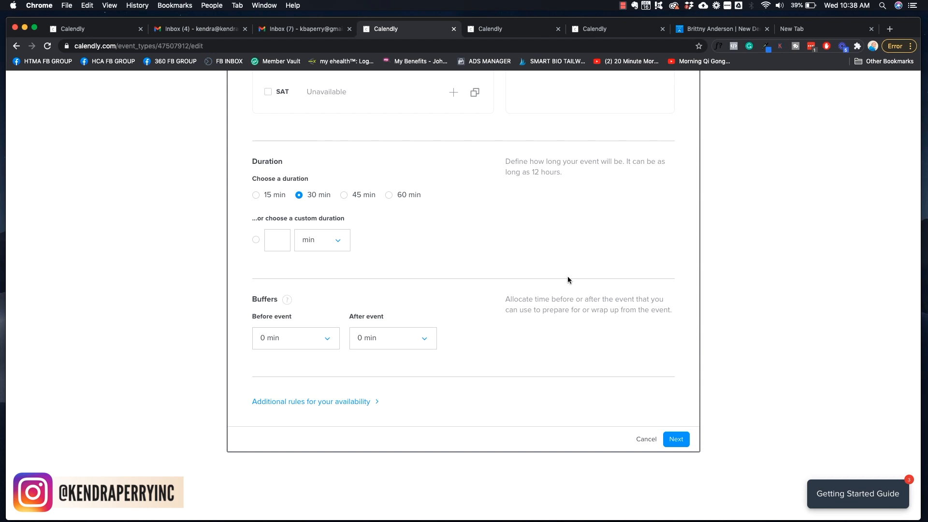
click(275, 340)
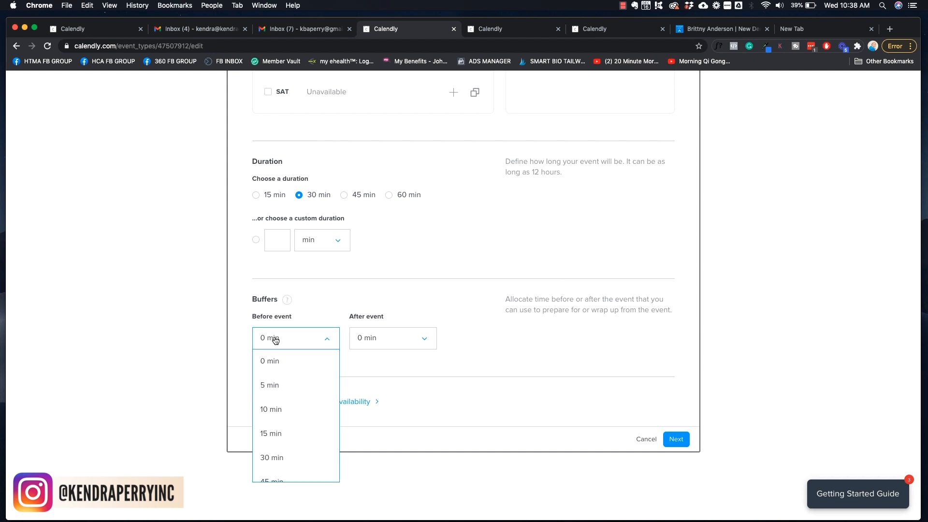
click(274, 457)
click(372, 341)
click(364, 433)
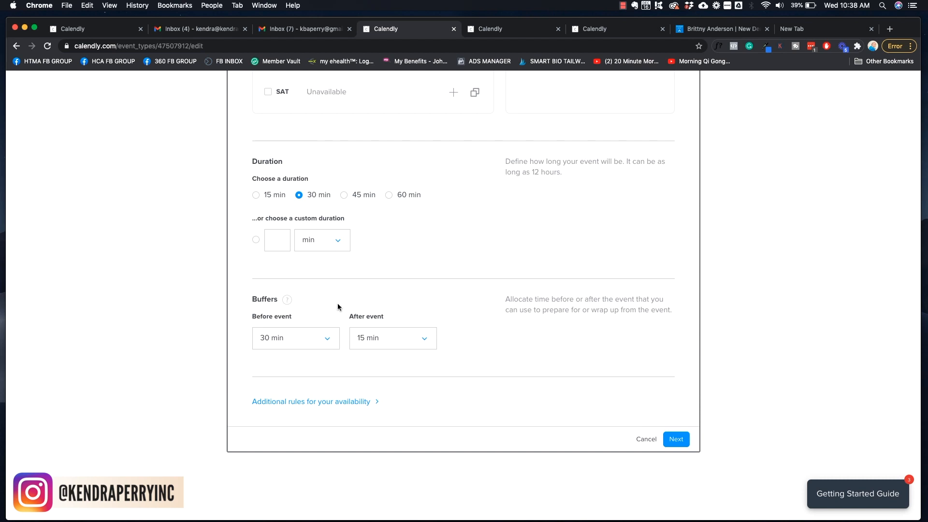
Save the 30 min, 60-rolling-day availability and expand the Invitee Questions editor
click(677, 440)
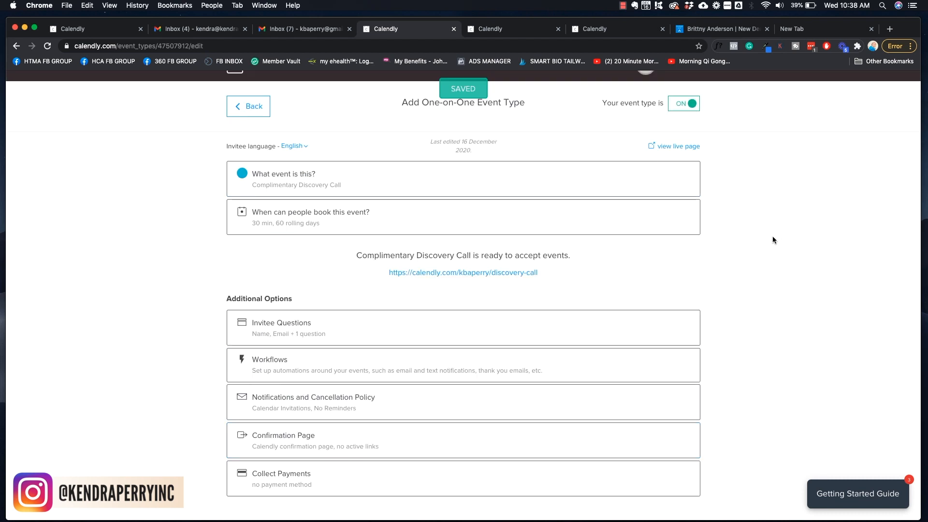
scroll(773, 239, down, 1)
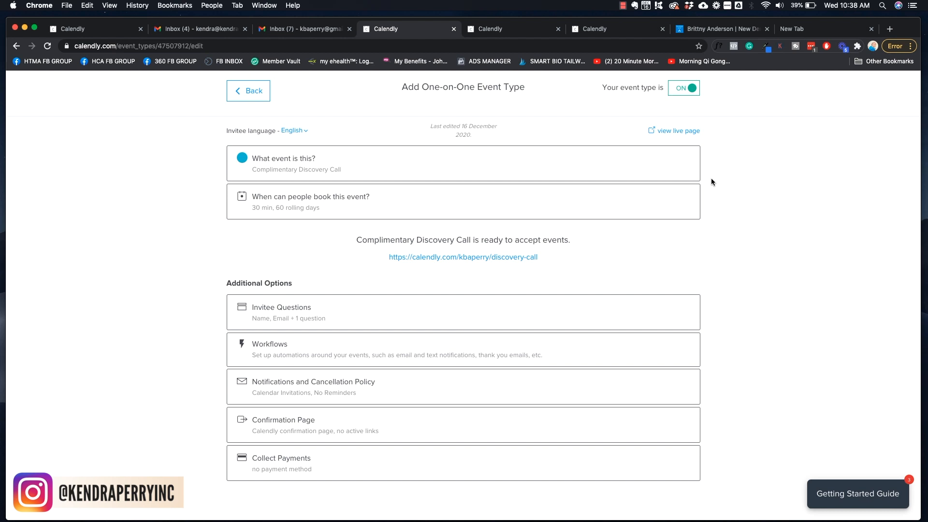
scroll(739, 191, down, 2)
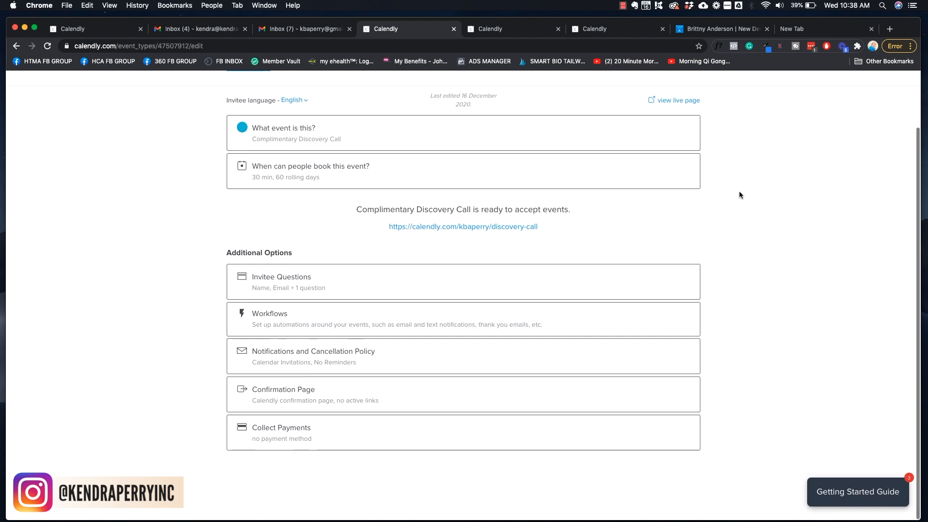
click(386, 288)
scroll(597, 283, down, 3)
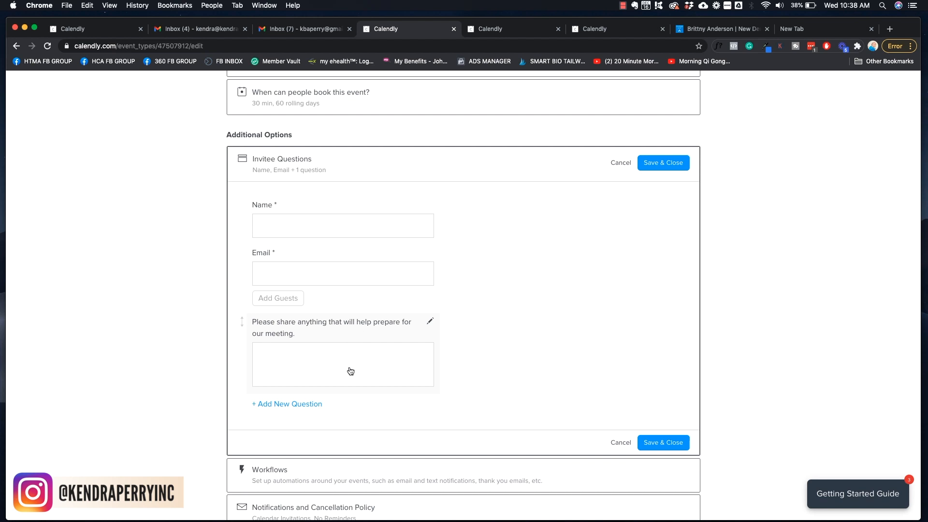
scroll(521, 355, down, 2)
Add a 'Where did you learn about me?' invitee question with a One Line answer
click(287, 360)
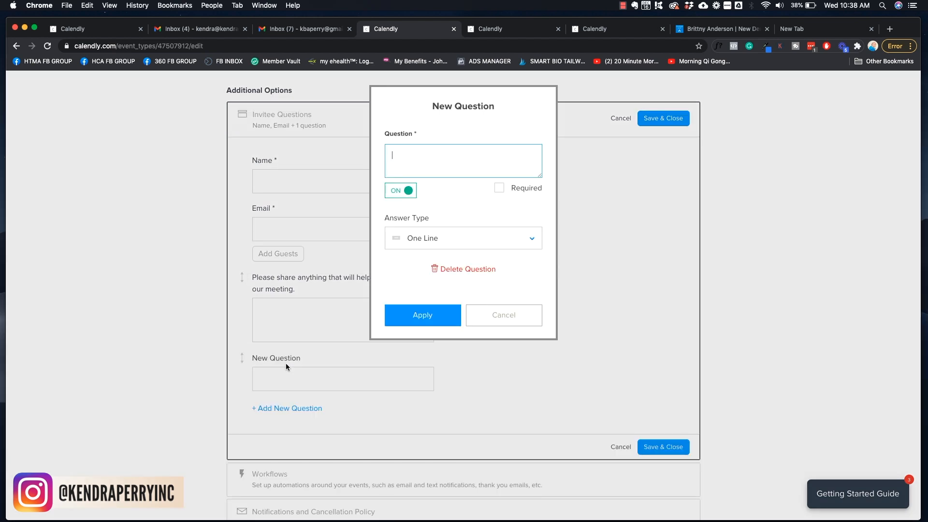
text(W)
key(BackSpace)
text(Where did you leasr)
key(BackSpace)
text(rn about me?)
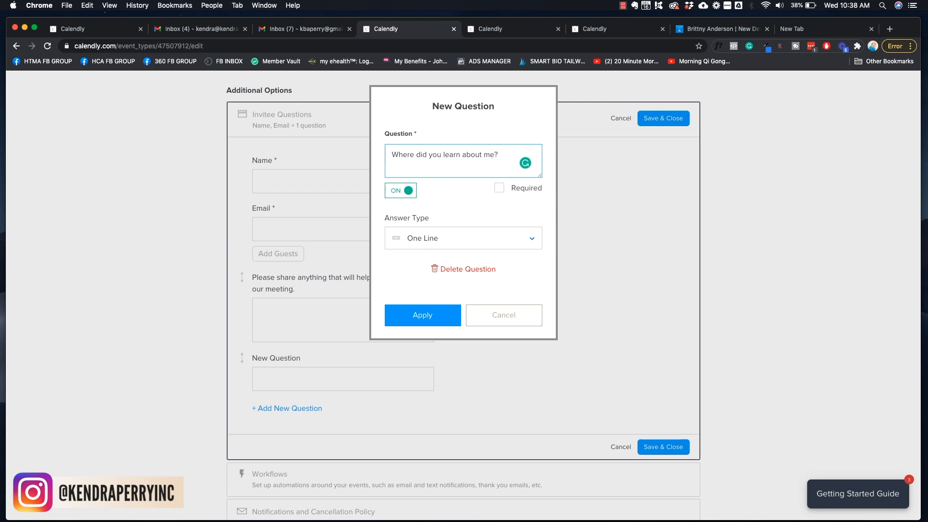
click(428, 243)
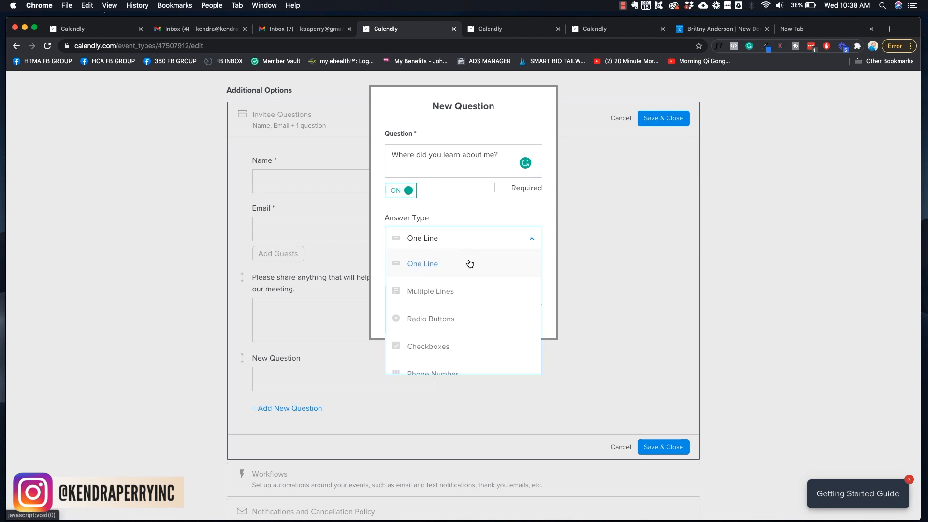
scroll(466, 269, down, 1)
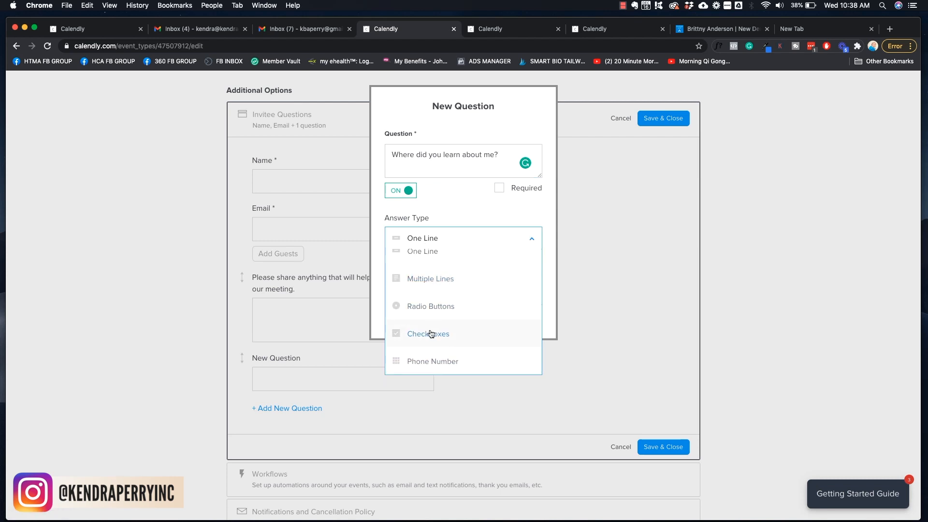
scroll(418, 339, up, 1)
click(433, 243)
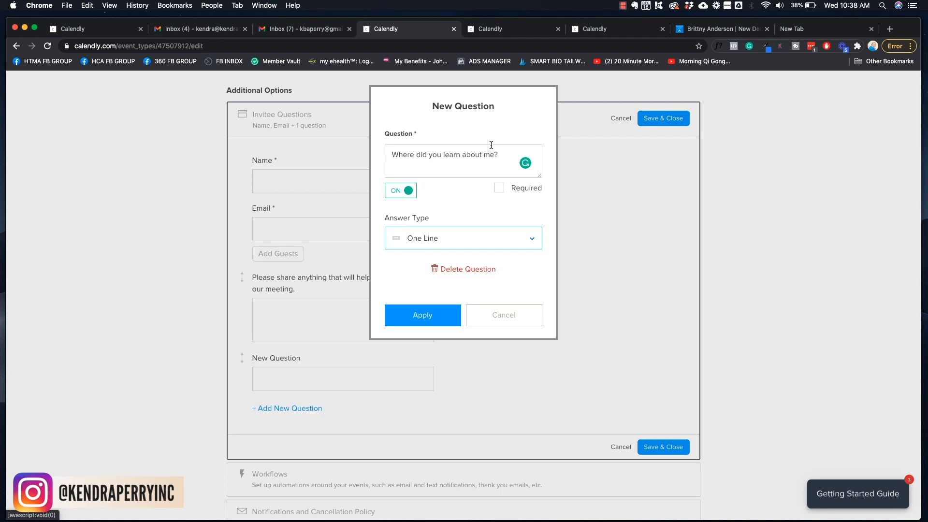
click(433, 322)
Save and close the invitee questions
scroll(553, 299, down, 1)
scroll(553, 299, up, 2)
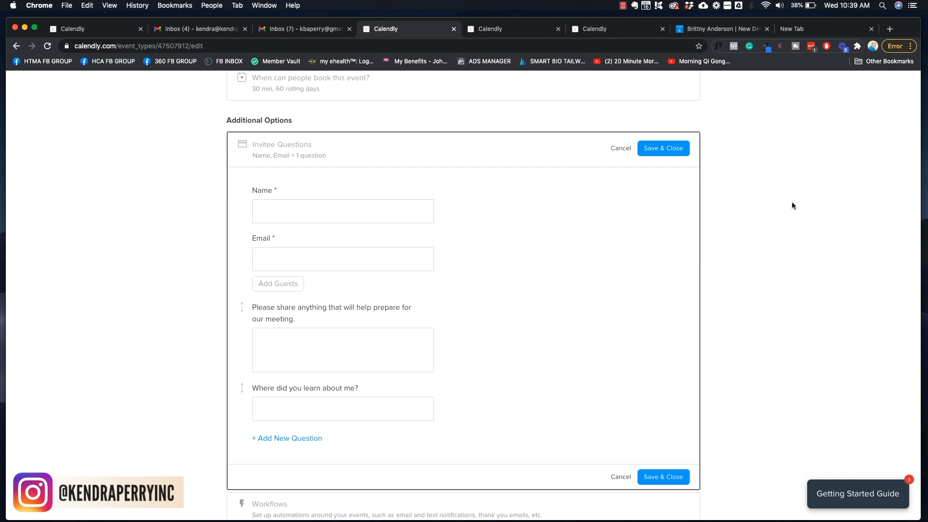
scroll(792, 201, down, 3)
click(650, 382)
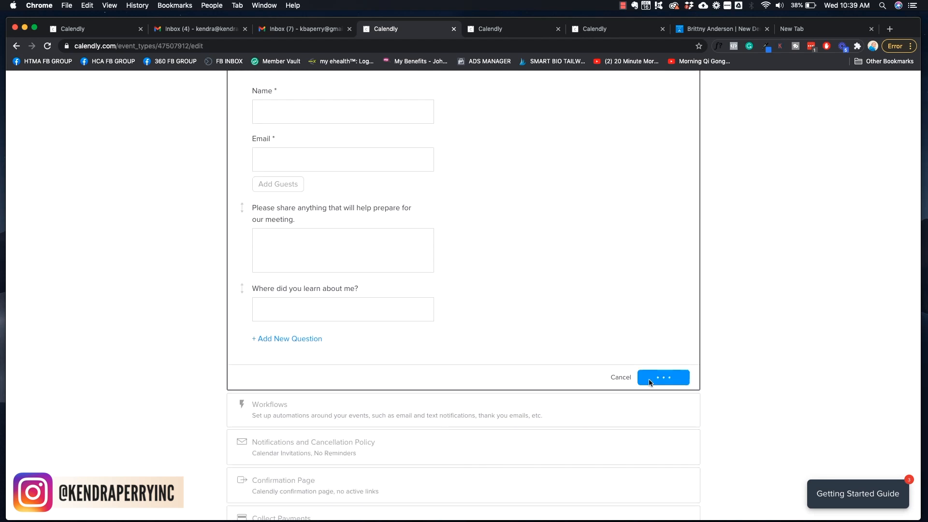
Review Workflows without changes, then open the Notifications and Cancellation Policy settings
click(360, 325)
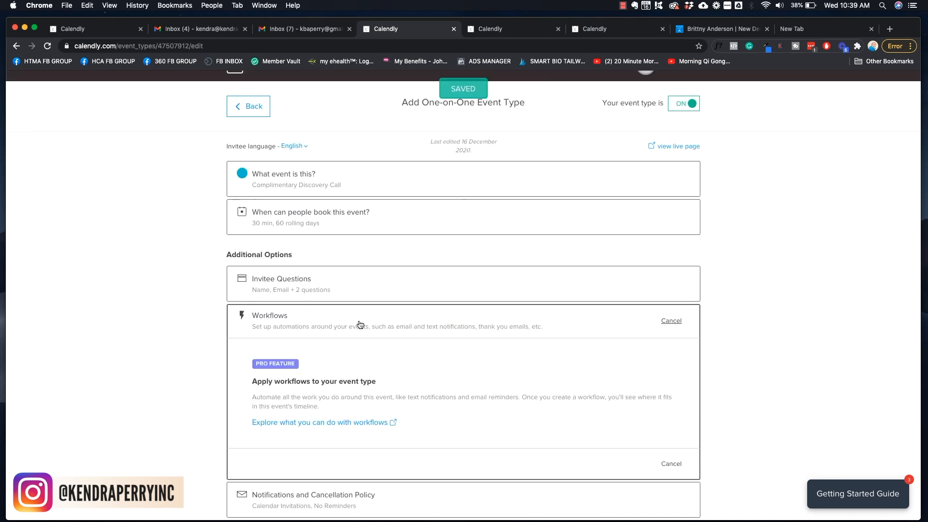
scroll(764, 236, down, 2)
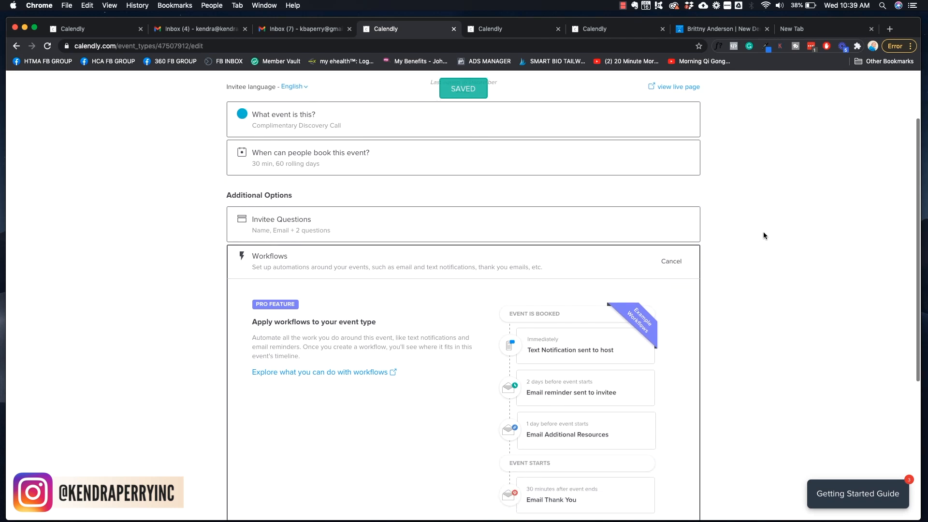
click(672, 261)
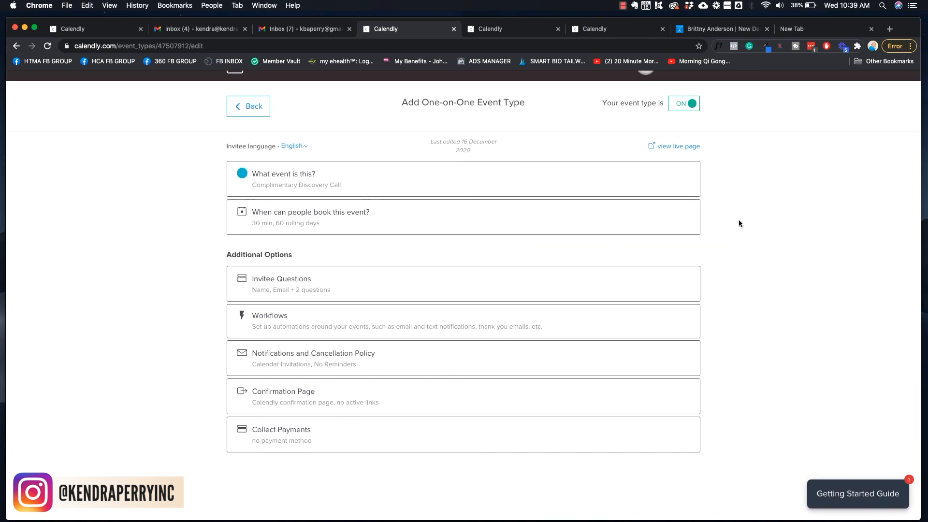
click(376, 367)
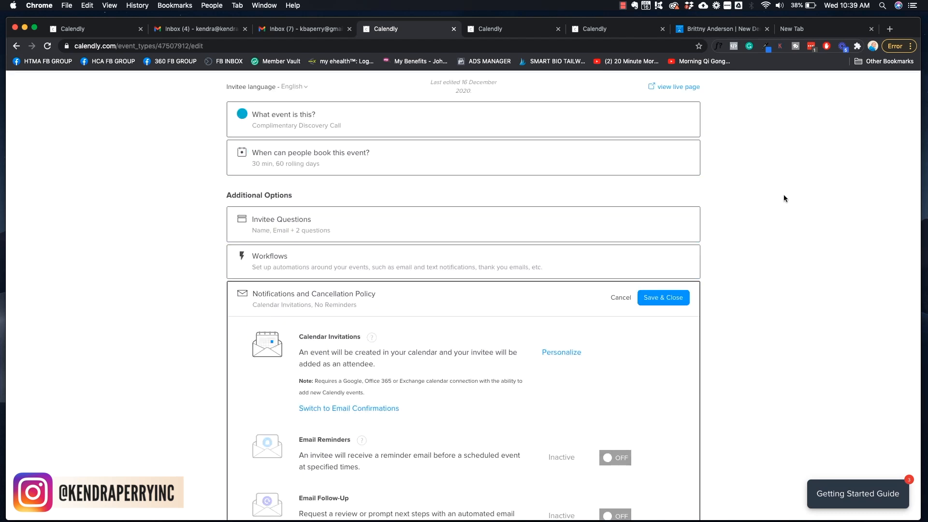
scroll(784, 198, down, 3)
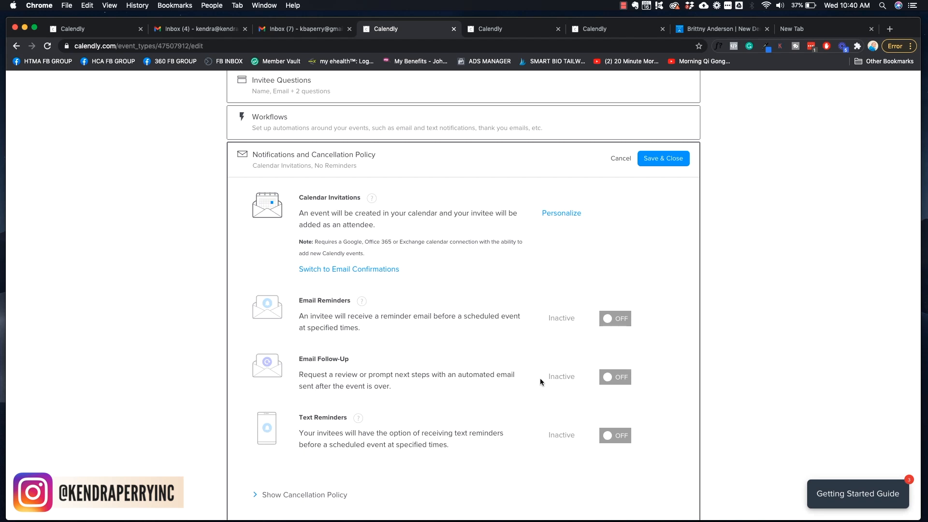
Turn on text reminders and reveal the cancellation policy settings
click(624, 438)
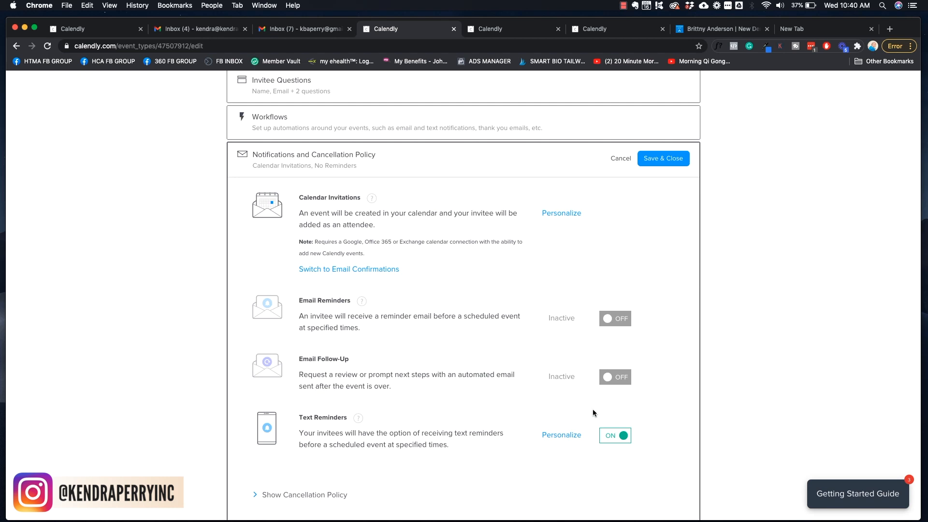
scroll(592, 411, down, 3)
click(256, 435)
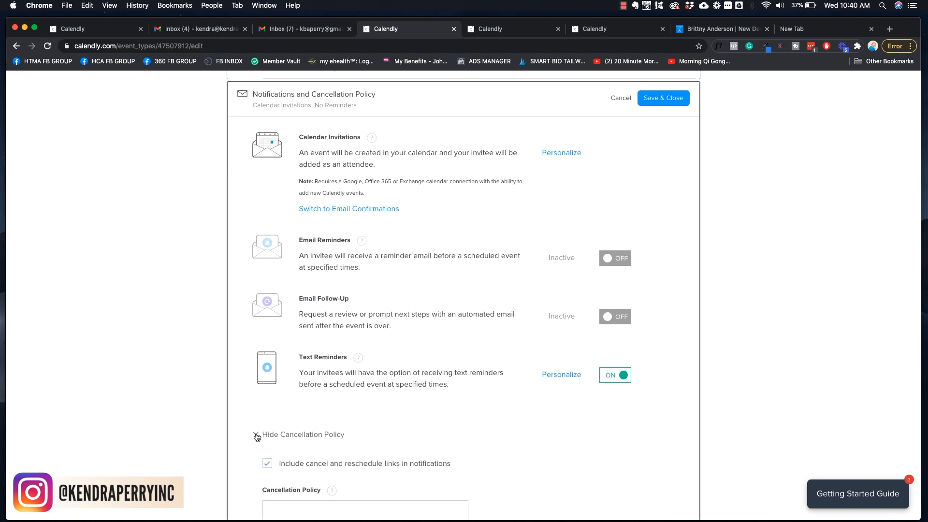
scroll(521, 368, down, 5)
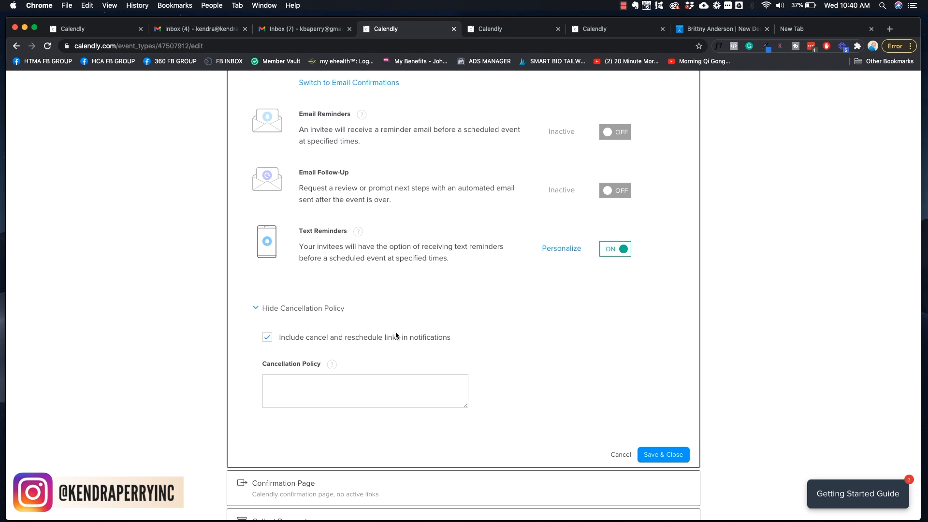
click(289, 391)
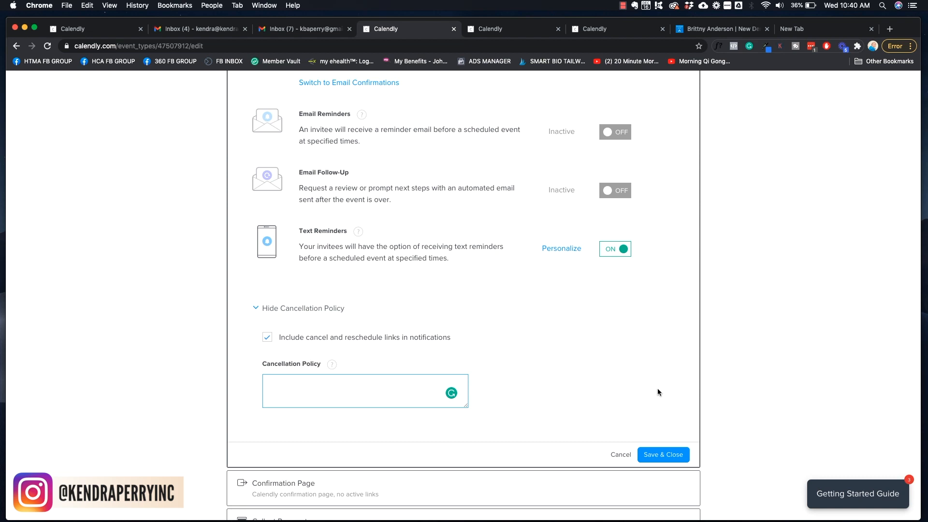
scroll(601, 350, up, 5)
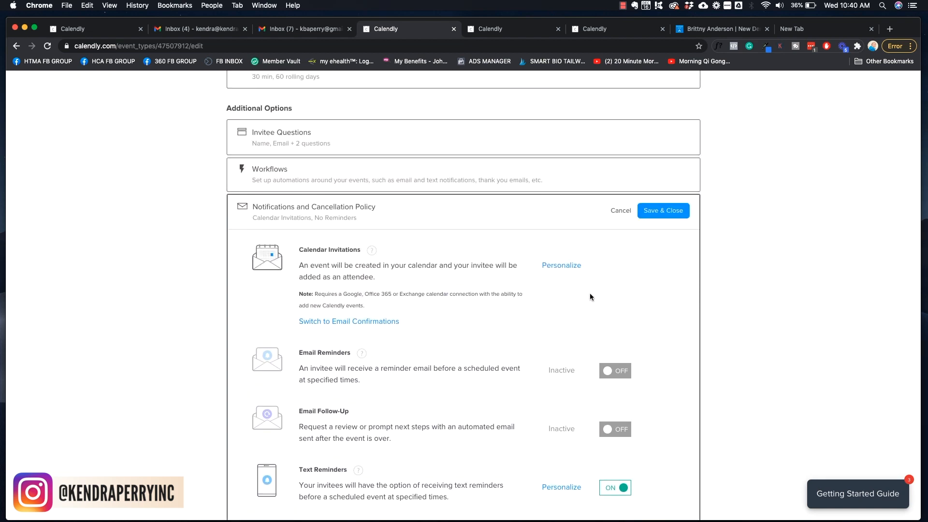
Preview the calendar invitation's personalize options, then save the notification settings
click(568, 269)
scroll(651, 298, down, 5)
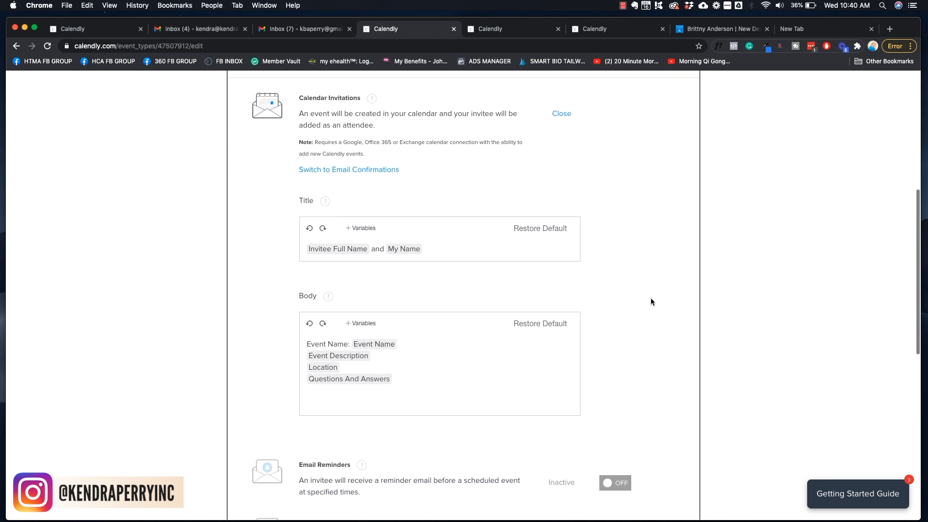
scroll(651, 298, up, 4)
click(561, 239)
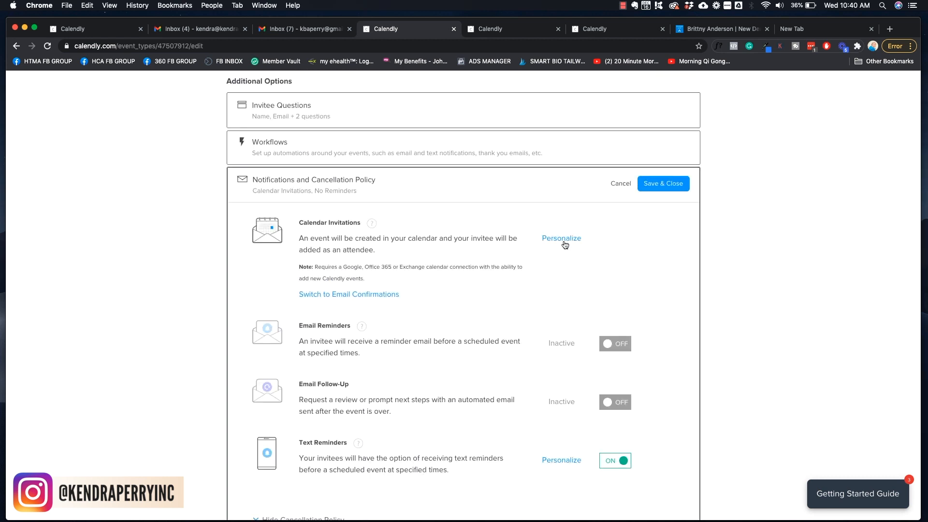
scroll(646, 279, down, 7)
click(657, 380)
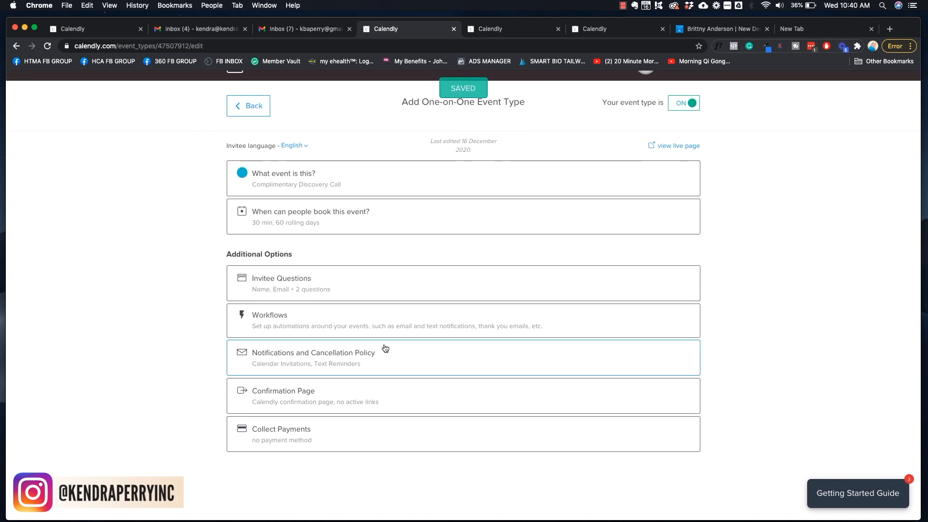
Keep 'Display Calendly confirmation page' as the after-booking option and save it
click(352, 387)
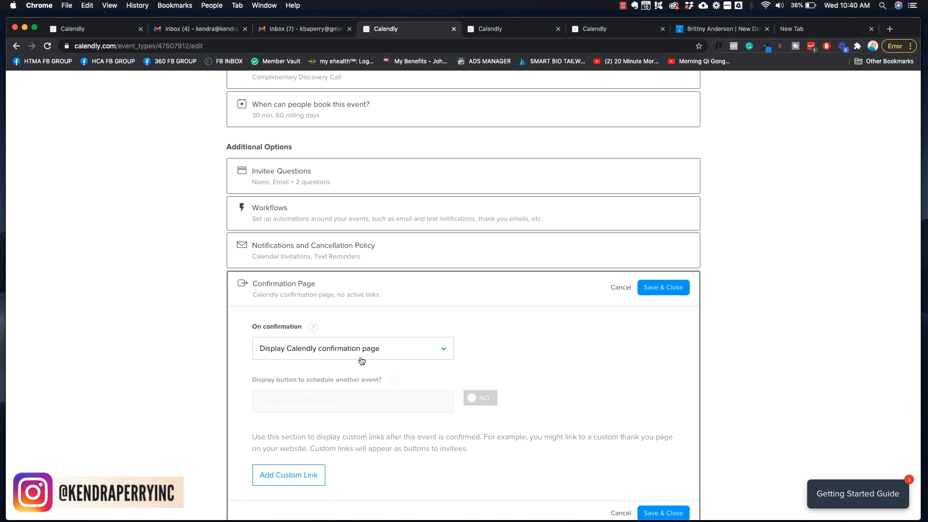
click(431, 357)
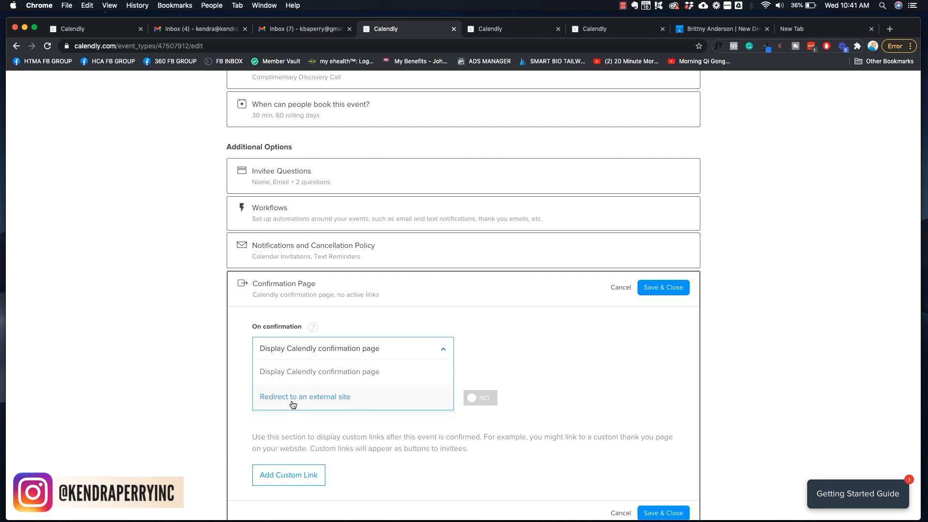
click(368, 371)
scroll(624, 347, down, 2)
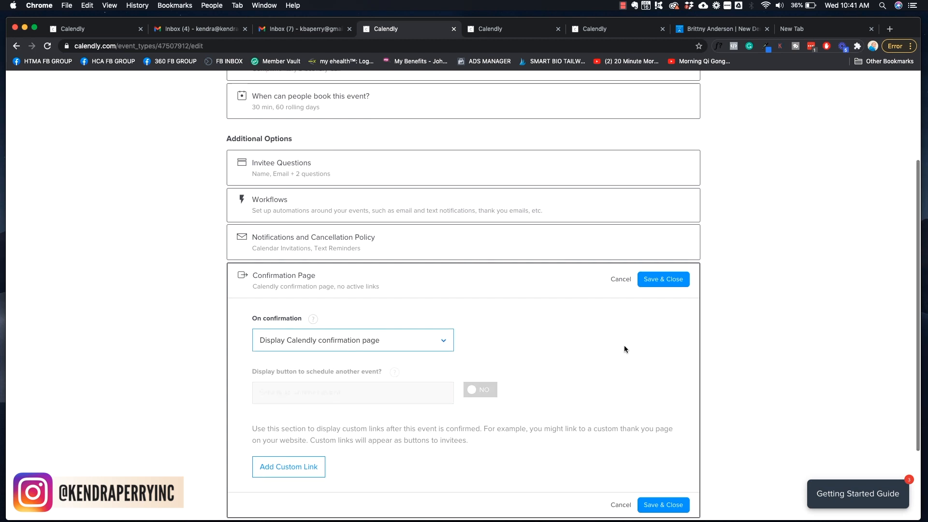
click(662, 234)
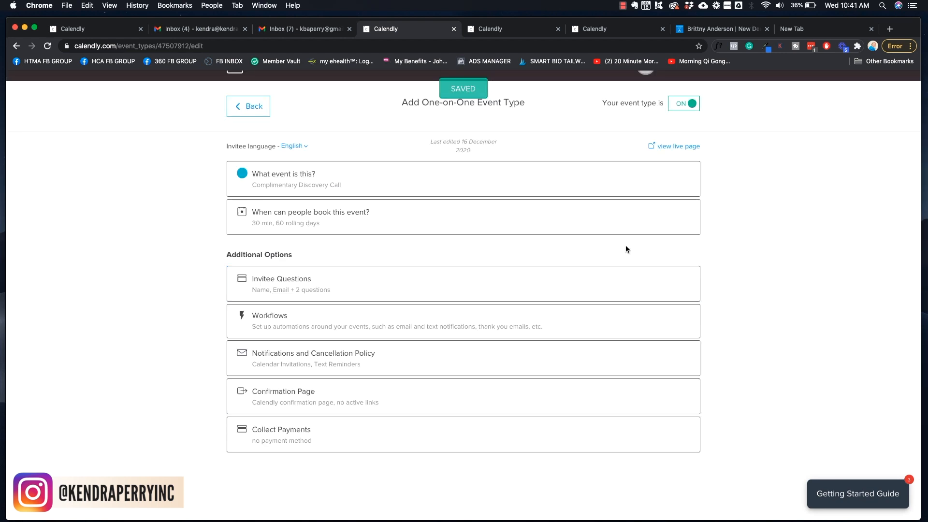
Review Collect Payments without changes and return to the event types list
click(334, 440)
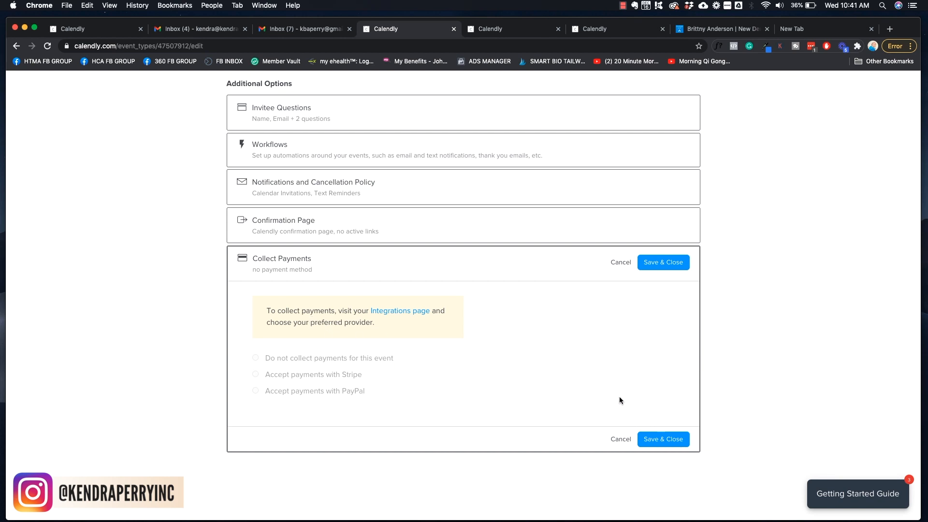
click(618, 439)
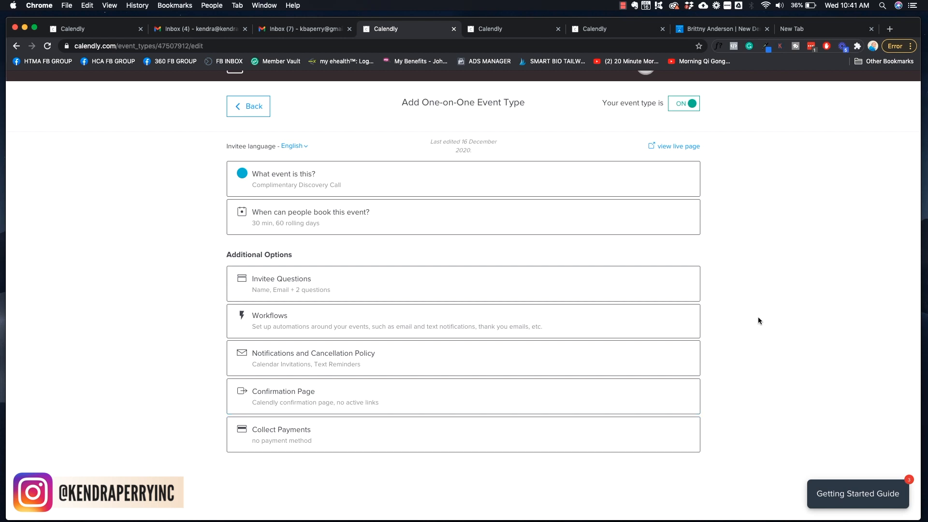
scroll(758, 317, up, 1)
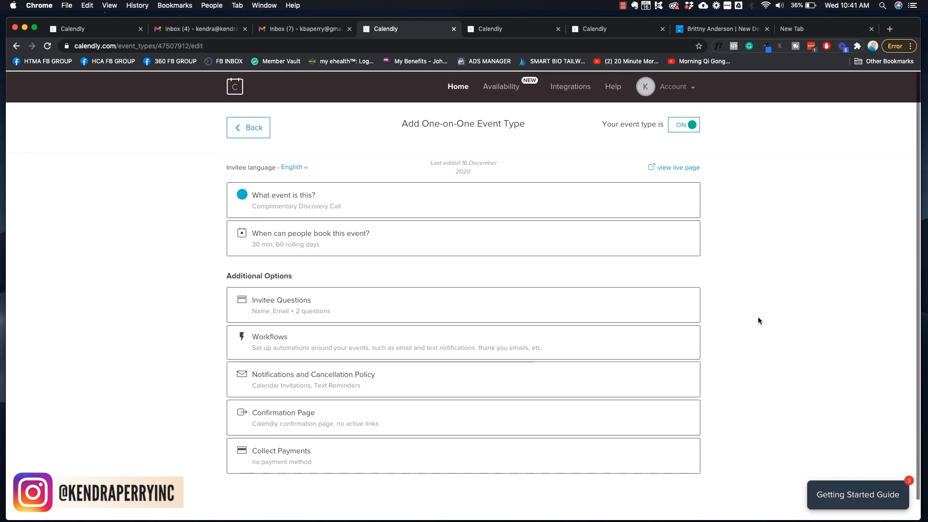
click(246, 128)
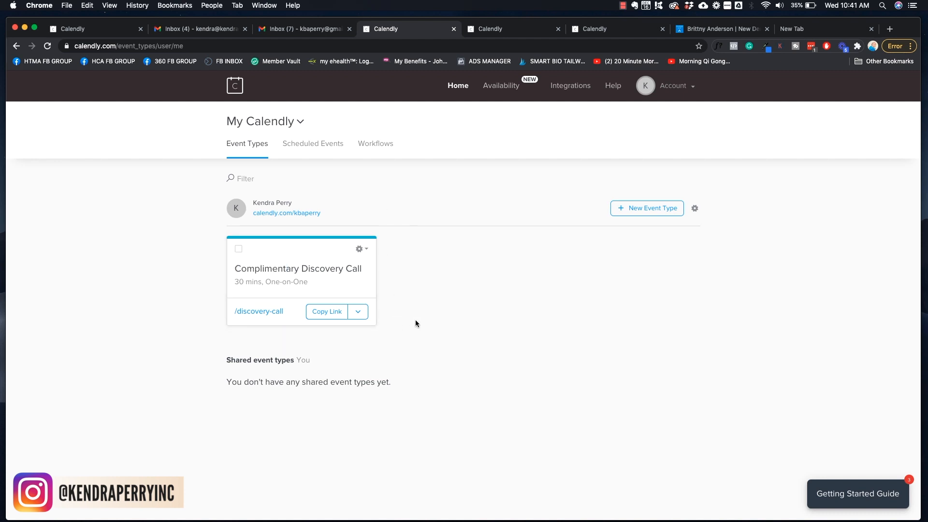
Look at the event's gear menu and Add to Website options without changing anything
click(360, 249)
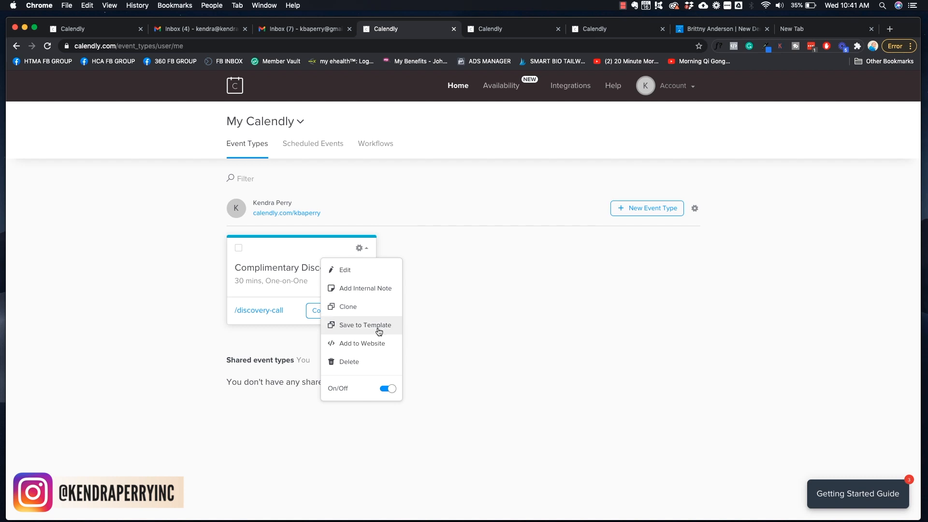
click(362, 343)
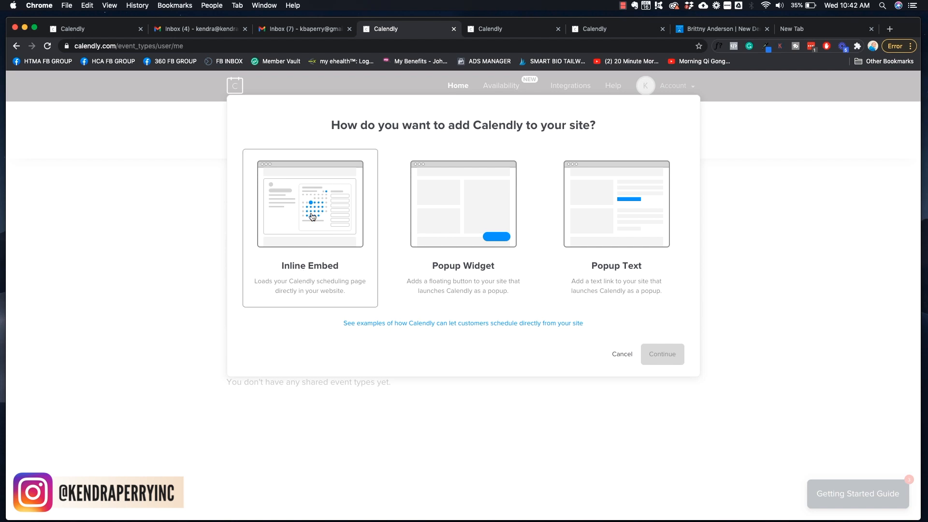
click(621, 355)
click(367, 250)
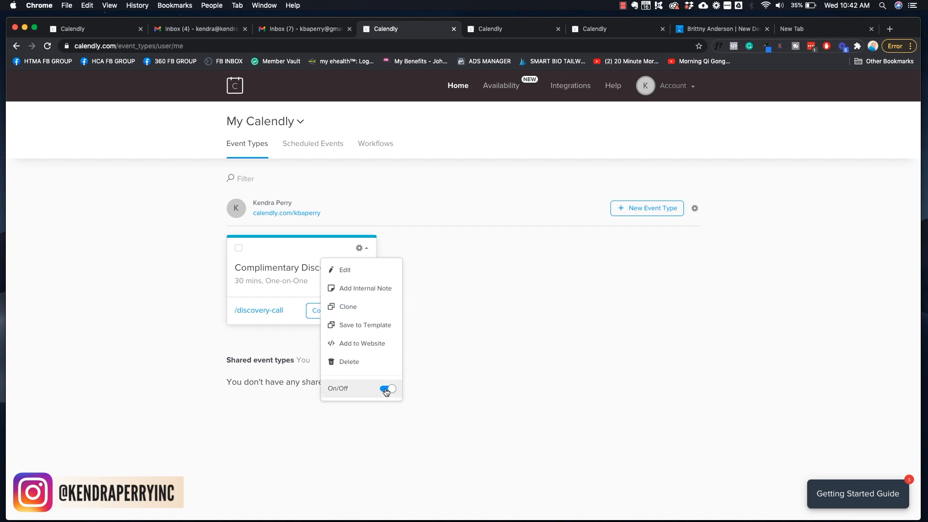
click(479, 303)
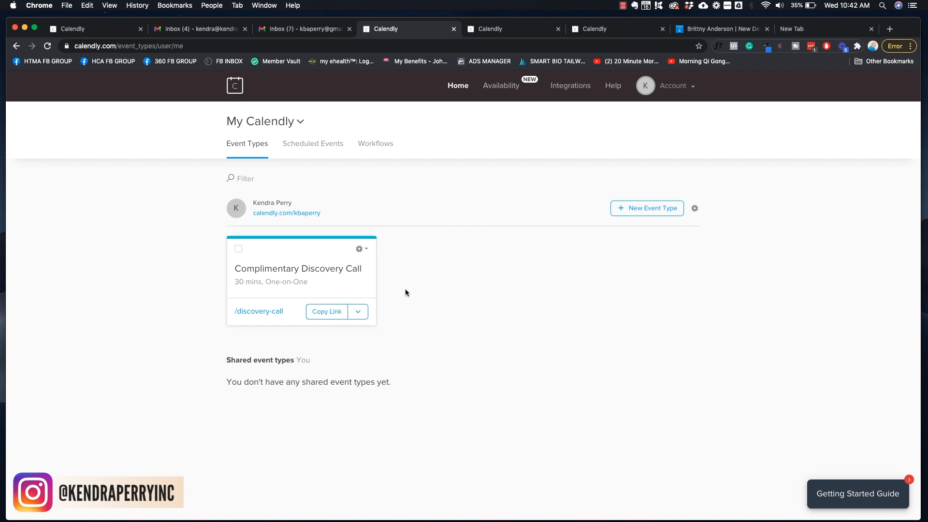
Copy the discovery-call booking link and go to a new browser tab
click(358, 311)
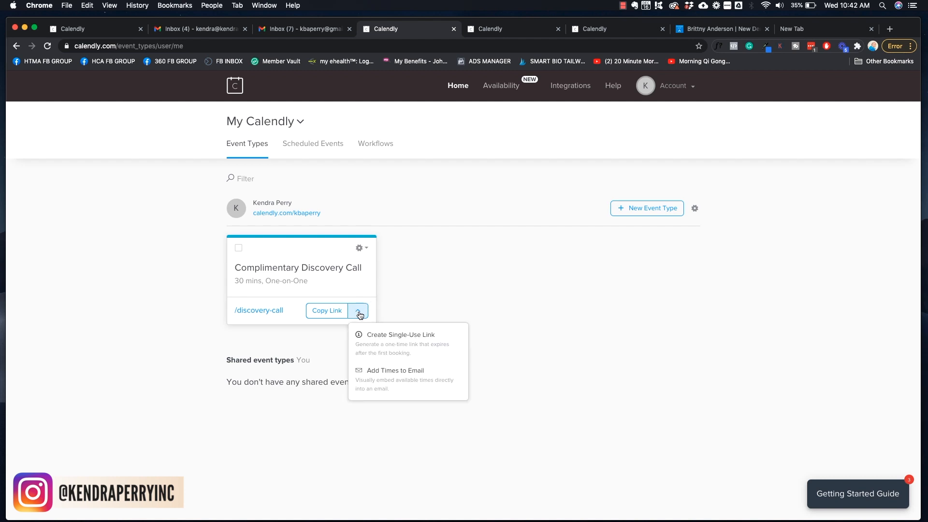
click(405, 298)
click(327, 311)
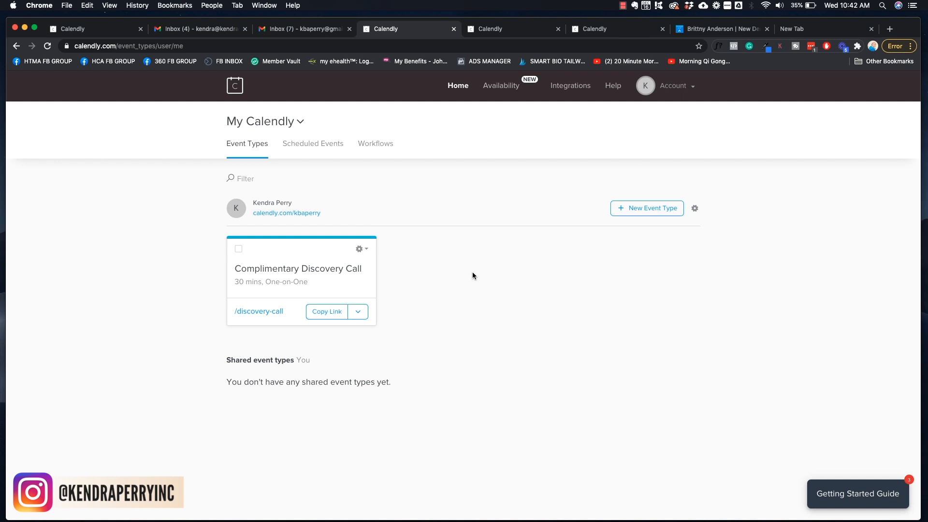
click(325, 311)
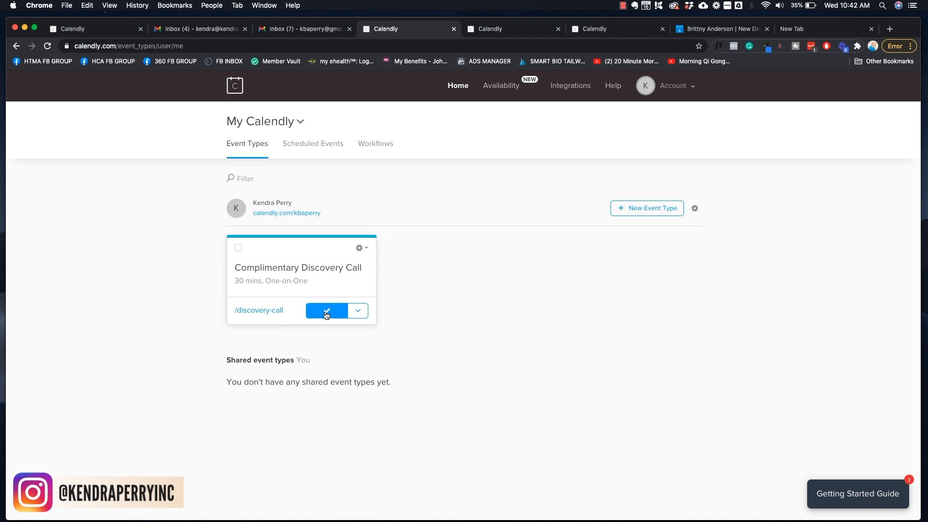
click(813, 30)
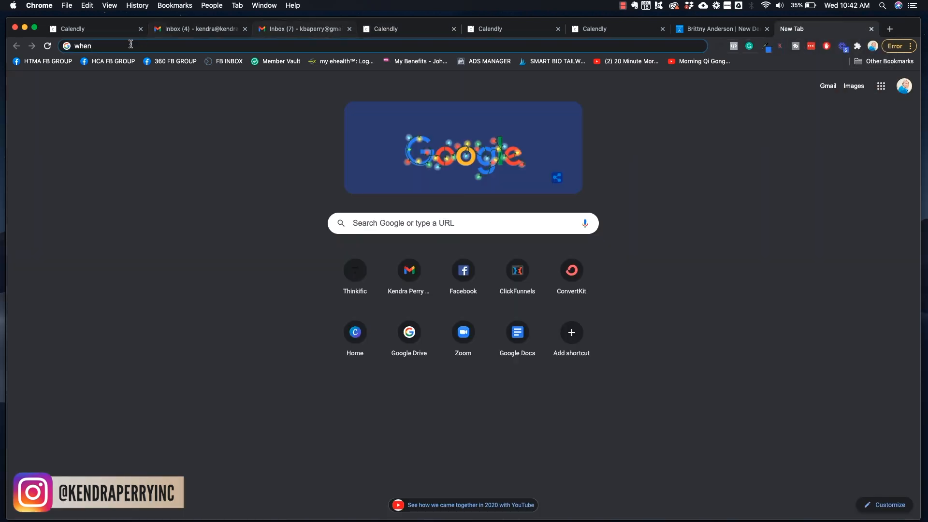
Paste the copied booking link into the address bar and open the public booking page
drag(101, 48, 67, 50)
key(BackSpace)
text(https://calendly.com/kbaperry/discovery-call)
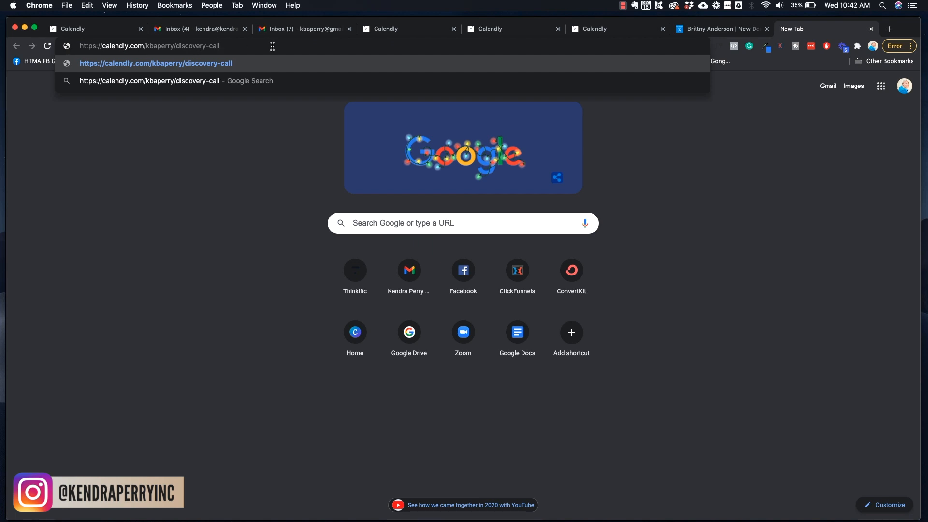
key(Return)
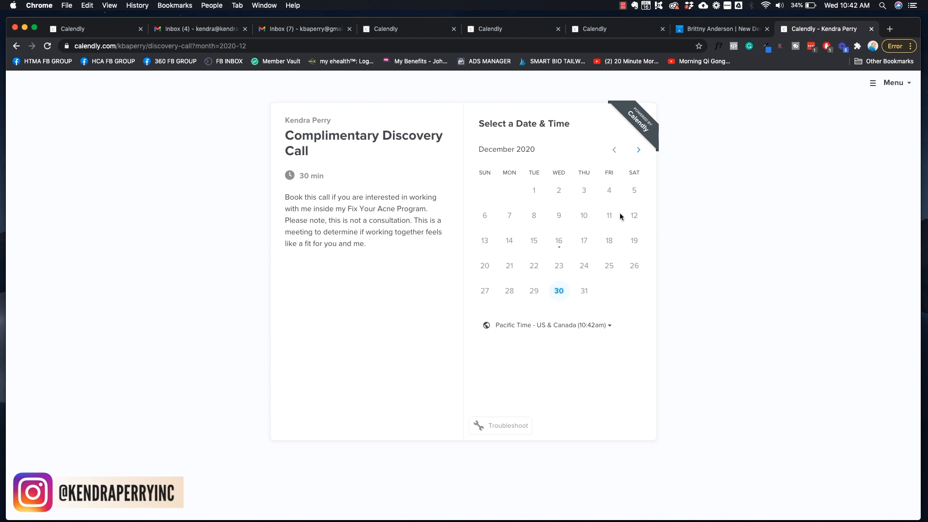
Pick Wednesday, December 30, 2020 on the booking calendar to see its times
click(640, 150)
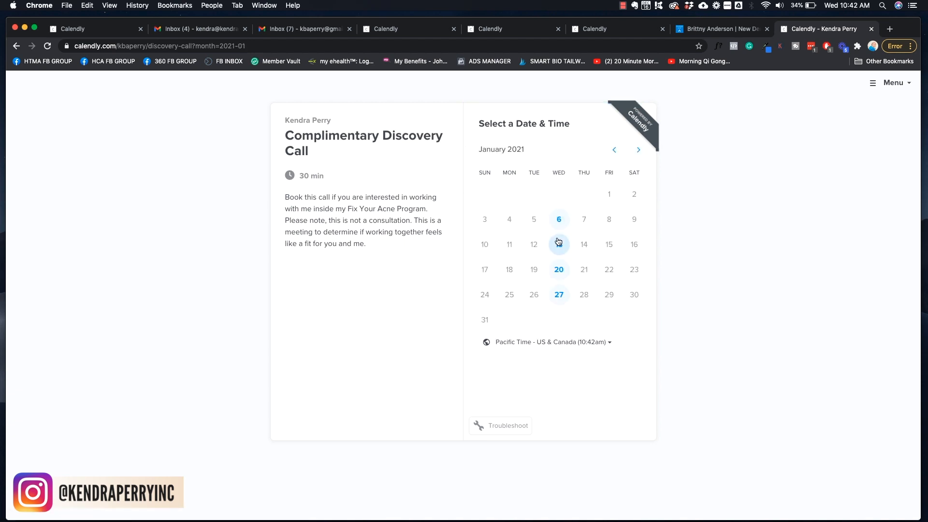
click(639, 149)
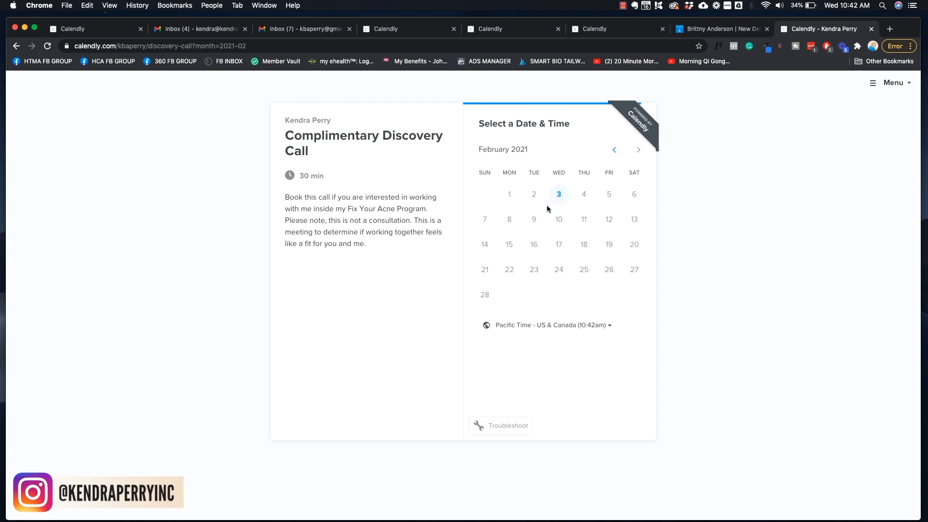
click(615, 151)
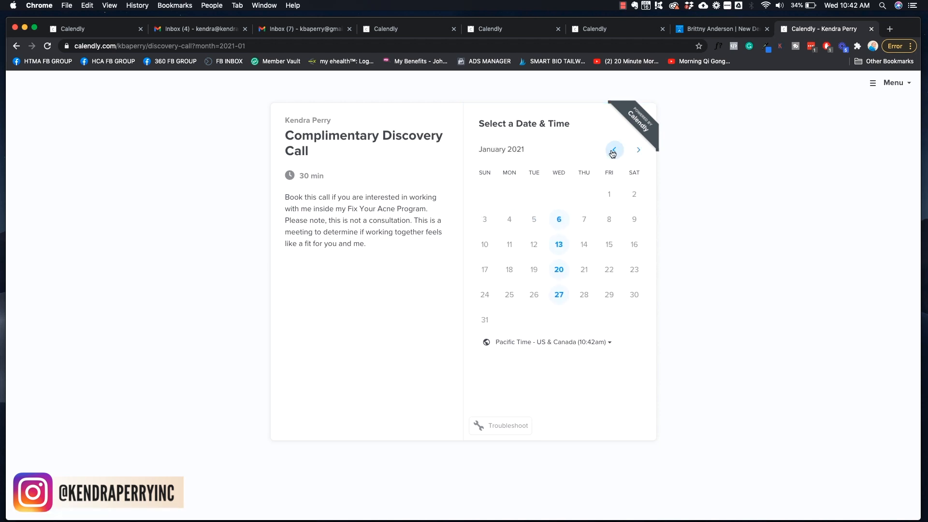
click(613, 152)
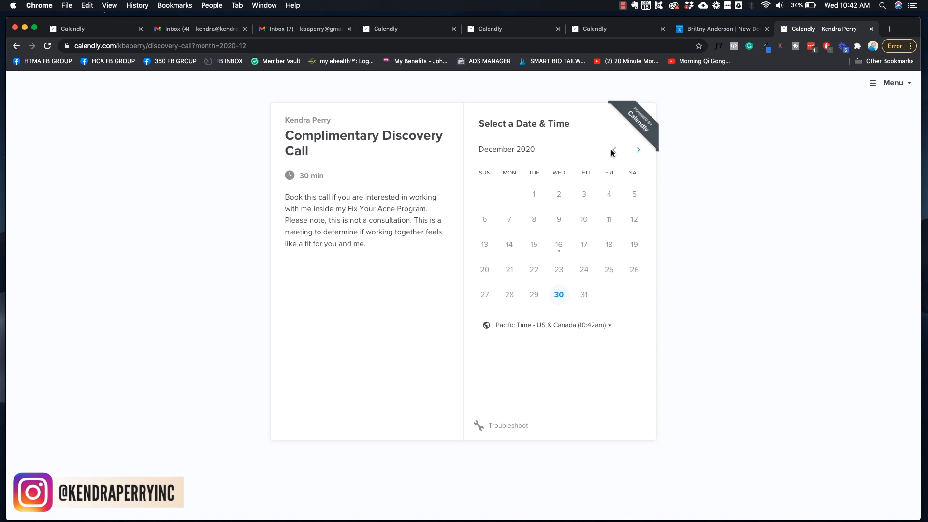
click(558, 292)
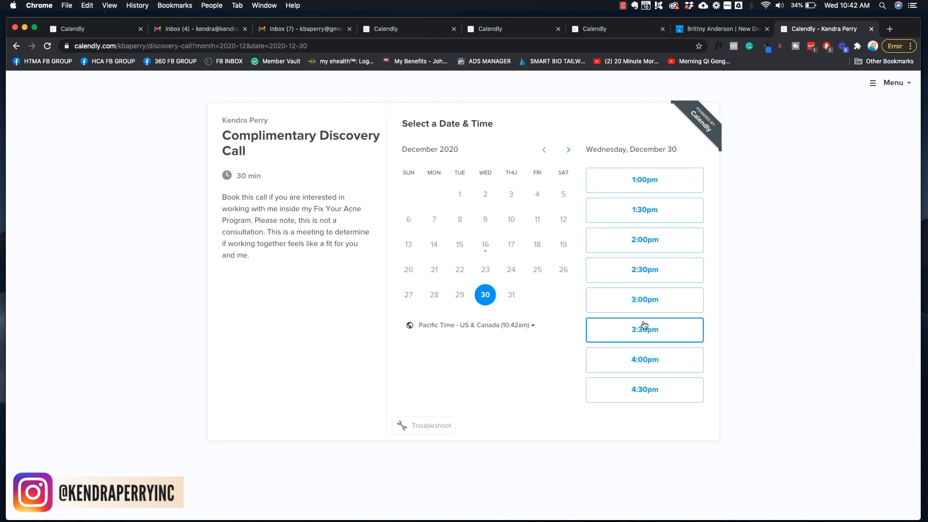
Confirm the 4:00pm slot and enter the invitee's name and e-mail address
click(631, 362)
click(673, 360)
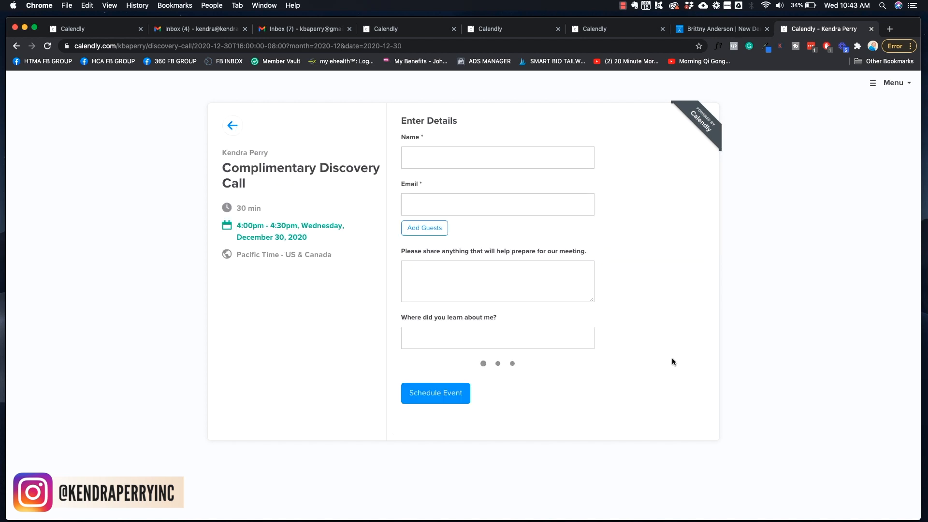
click(493, 153)
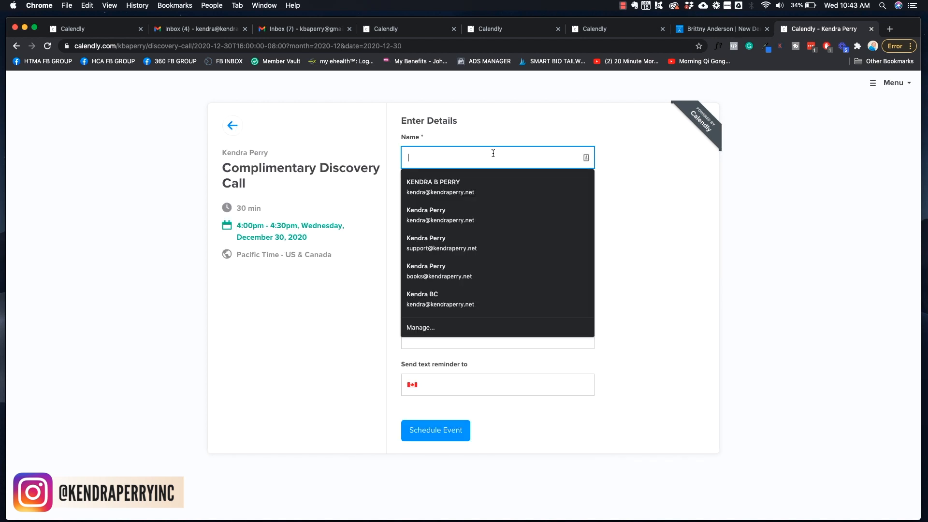
text(Kendra)
key(Tab)
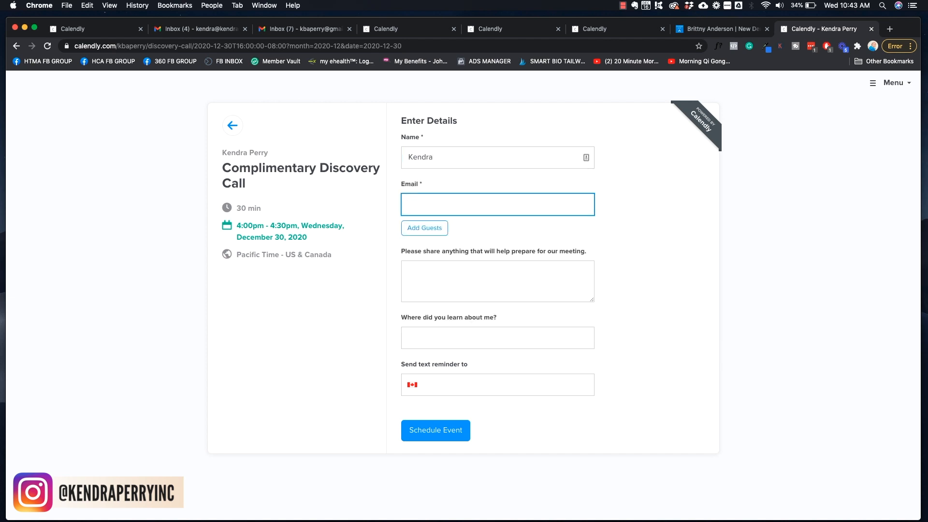
Add the note 'nothing to share', answer 'faceboo' for the source question, and schedule
click(429, 279)
text(not)
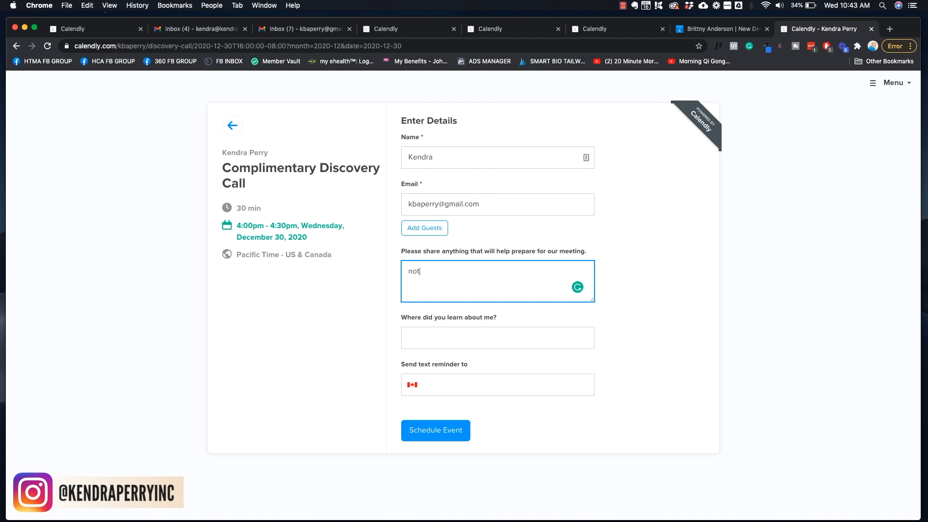
text(hing to share)
click(436, 341)
text(facebook)
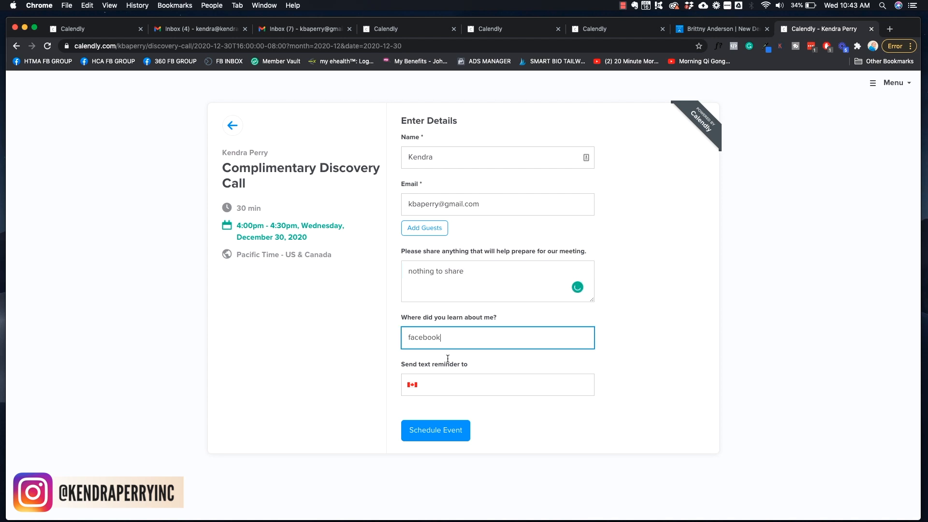
click(449, 388)
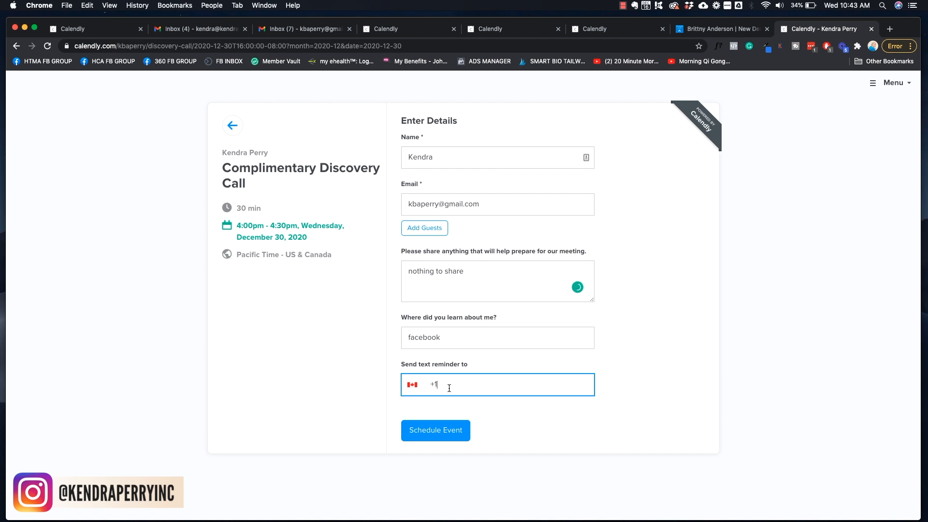
click(441, 437)
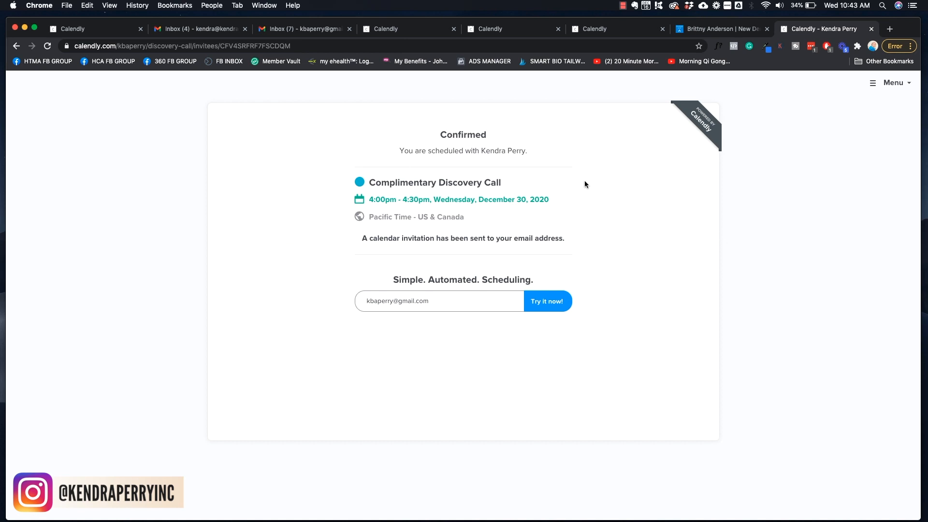
In Gmail, read the new calendar invitation email and delete it
click(296, 31)
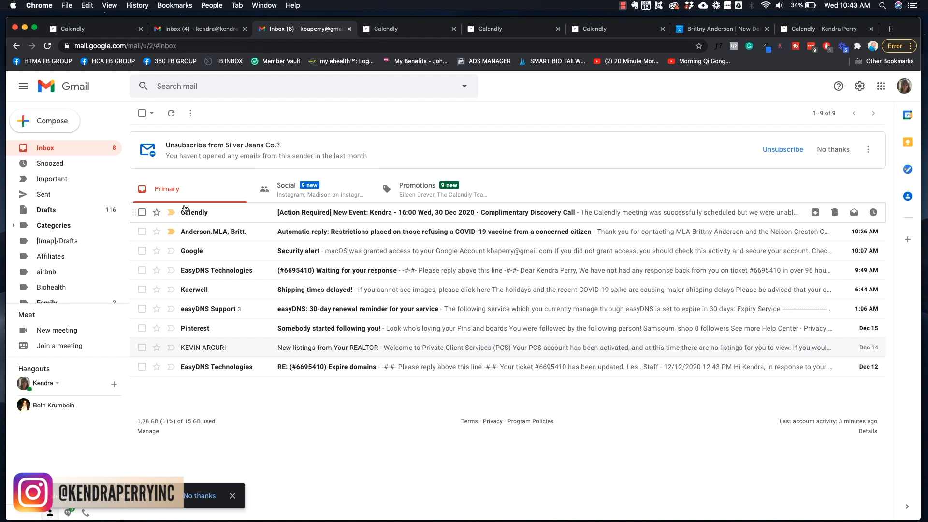
click(213, 212)
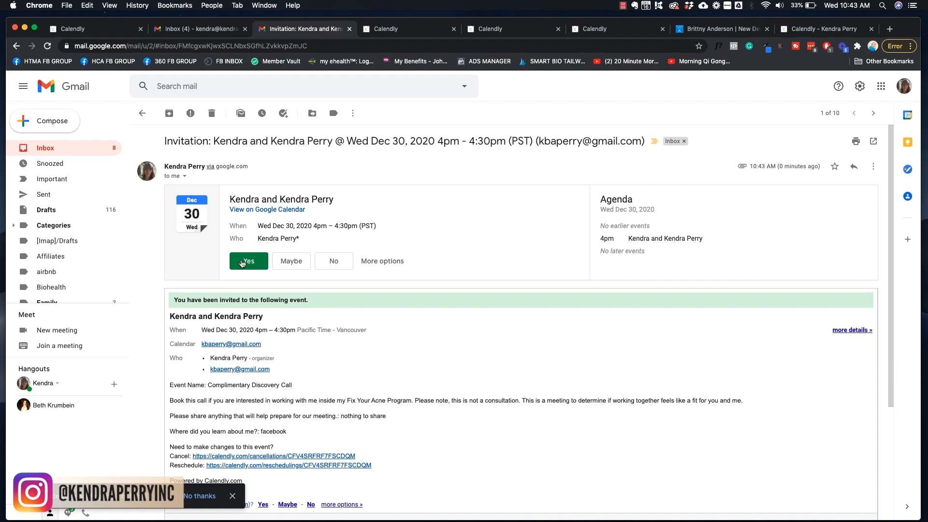
scroll(733, 236, down, 2)
scroll(733, 236, down, 3)
scroll(732, 234, up, 5)
scroll(491, 229, down, 1)
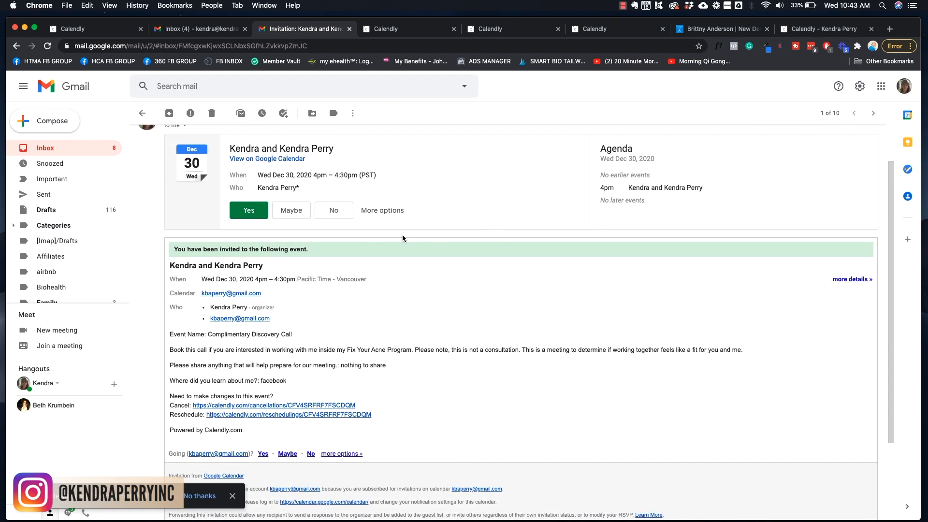
scroll(486, 258, up, 1)
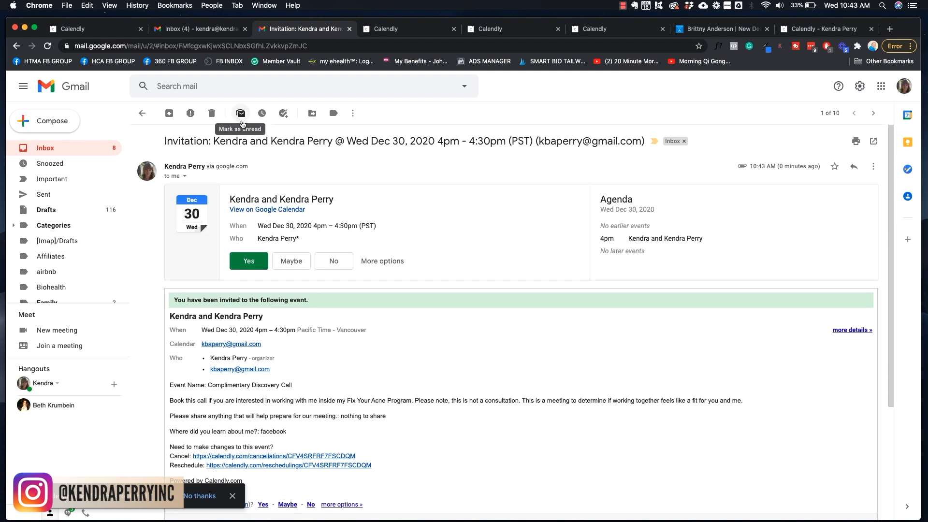
click(213, 118)
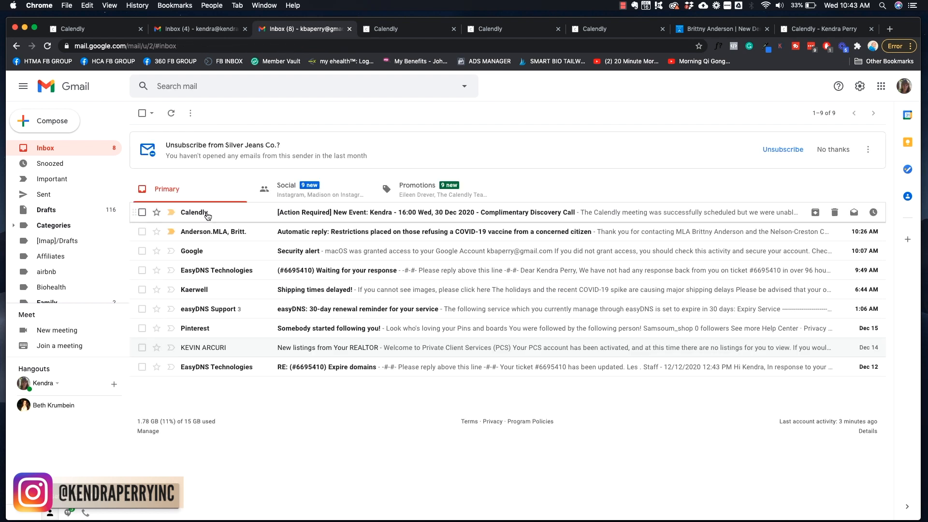
Open and read Calendly's [Action Required] New Event notification email
click(207, 215)
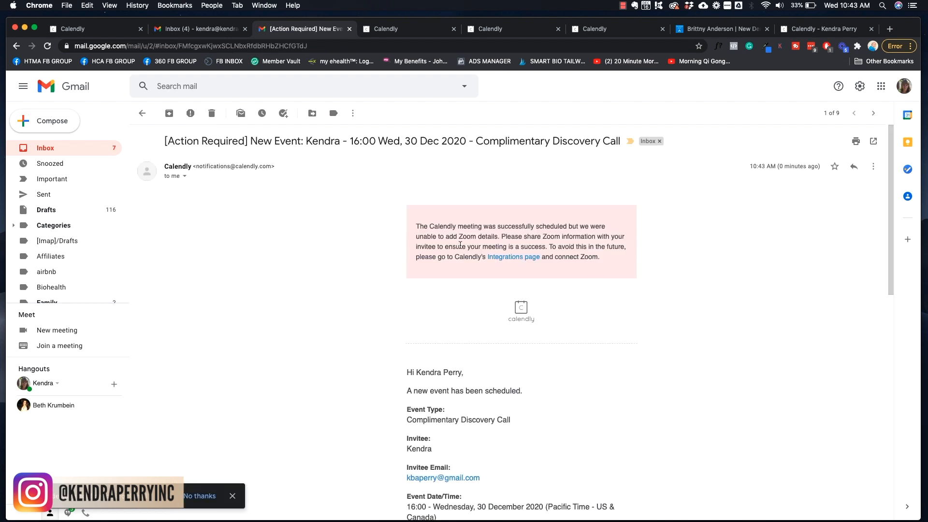
scroll(688, 251, down, 5)
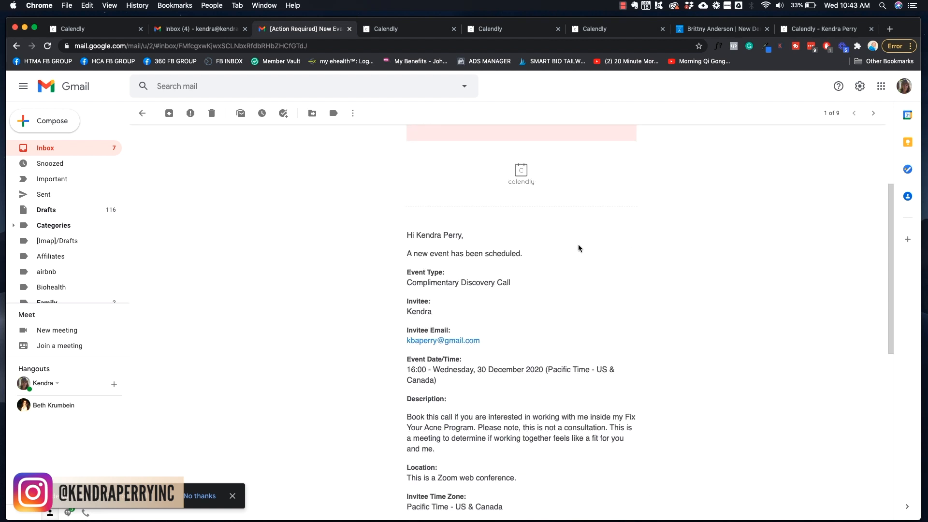
scroll(533, 222, up, 5)
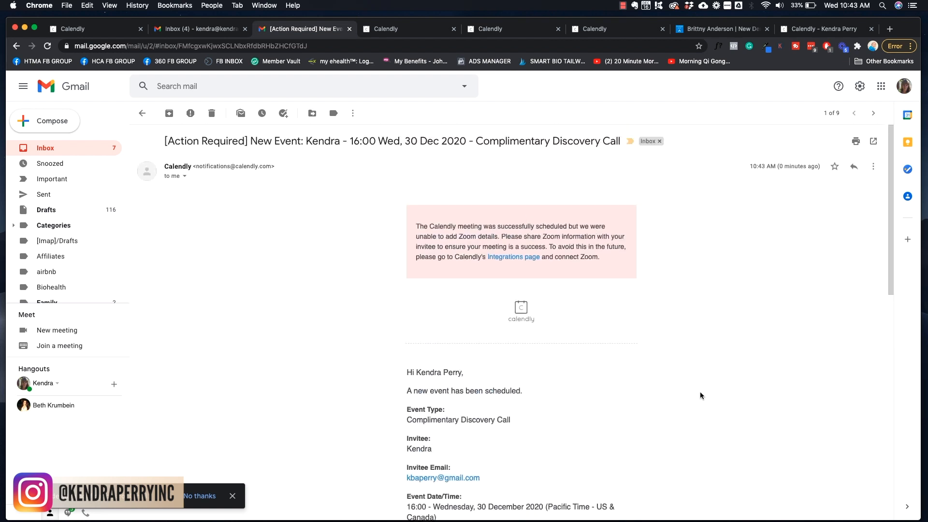
scroll(681, 333, down, 5)
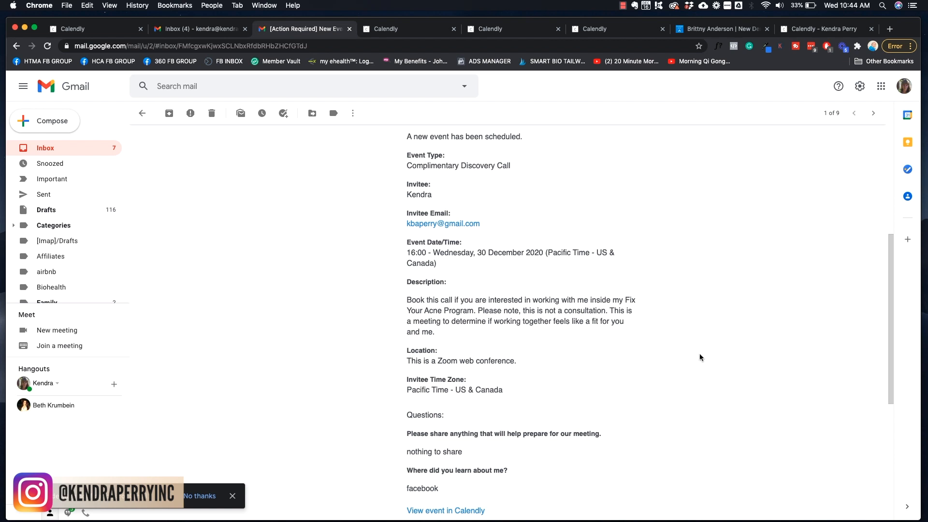
scroll(700, 358, up, 5)
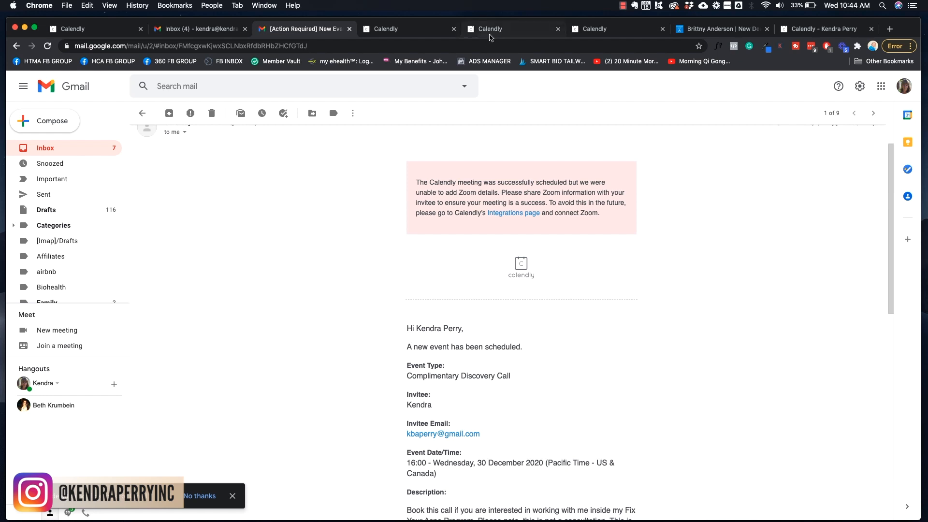
Back in Calendly, open the Integrations page and scroll through the listed apps
click(409, 28)
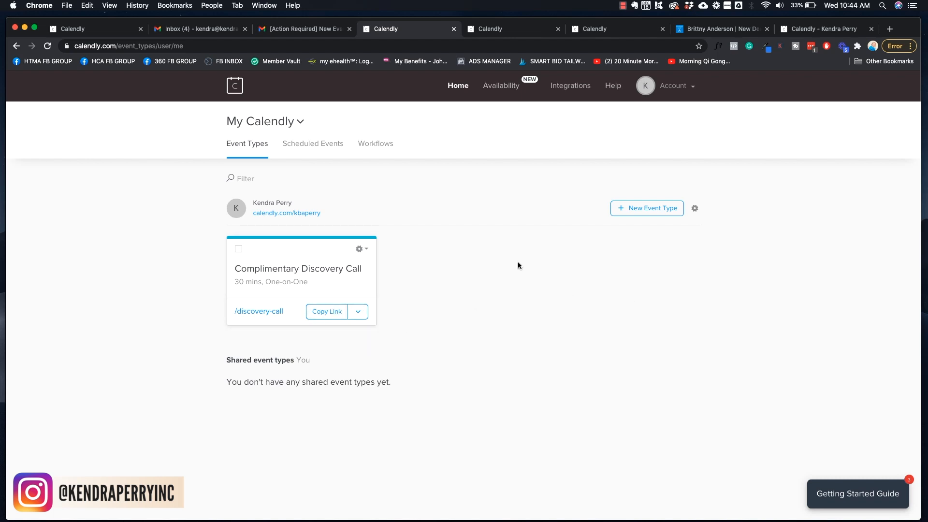
click(569, 91)
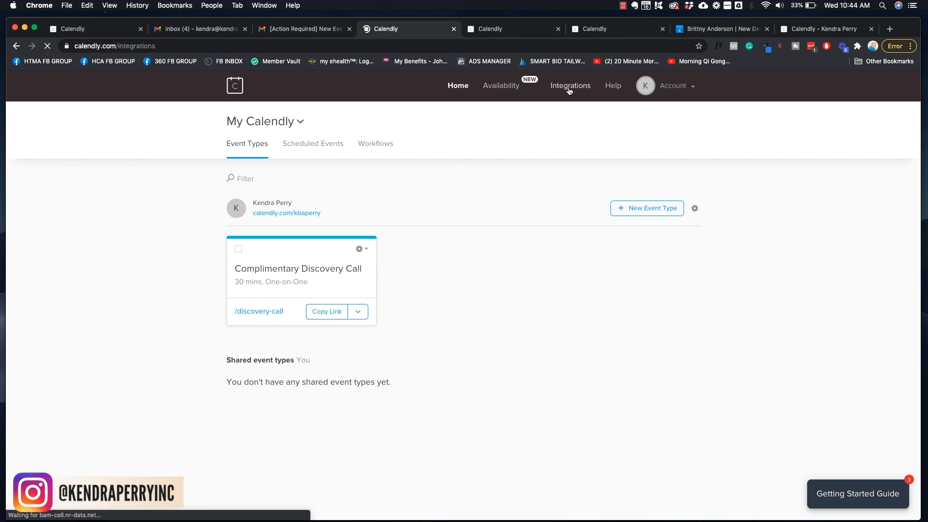
scroll(817, 193, down, 2)
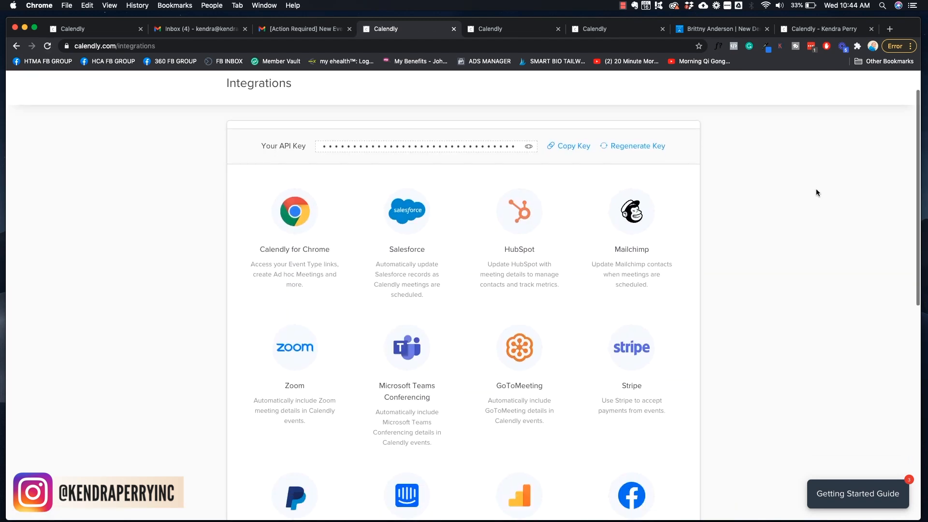
scroll(817, 193, down, 1)
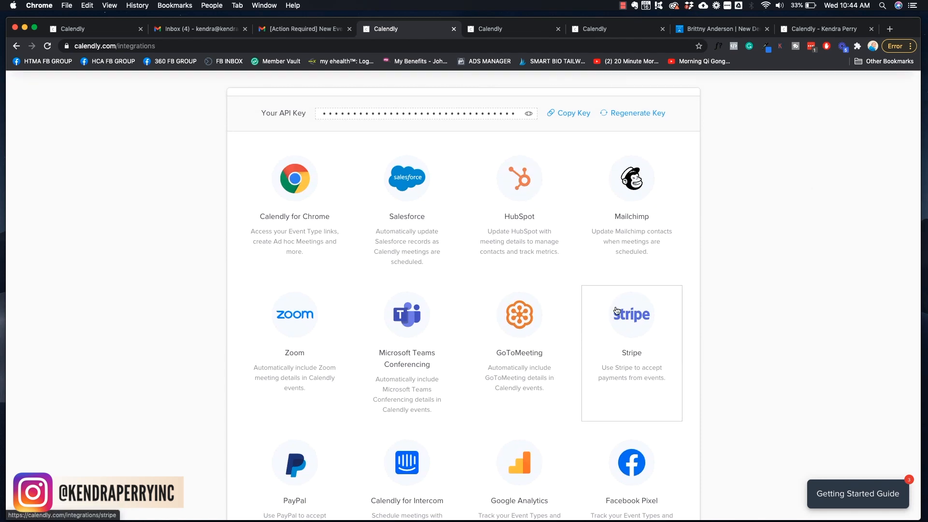
scroll(617, 310, down, 2)
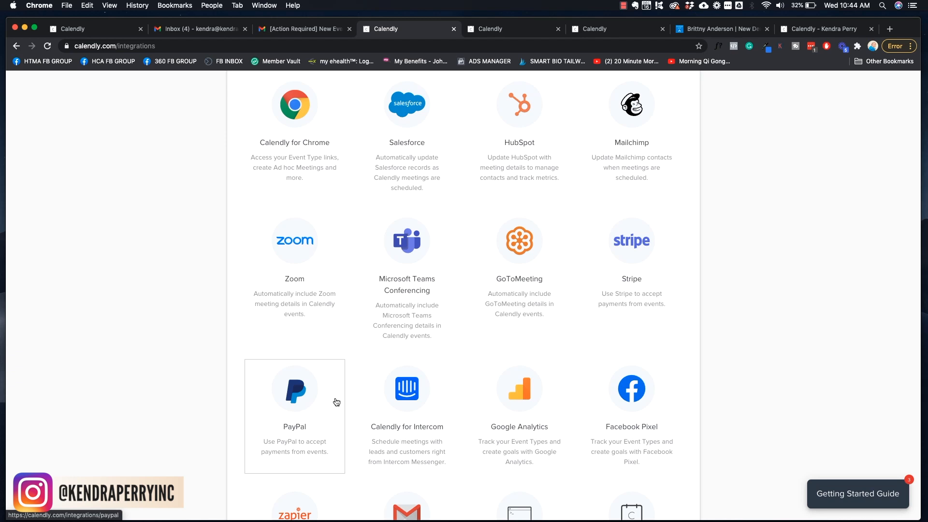
View the PayPal integration details, then return to and browse the integrations list
click(337, 403)
scroll(344, 348, up, 2)
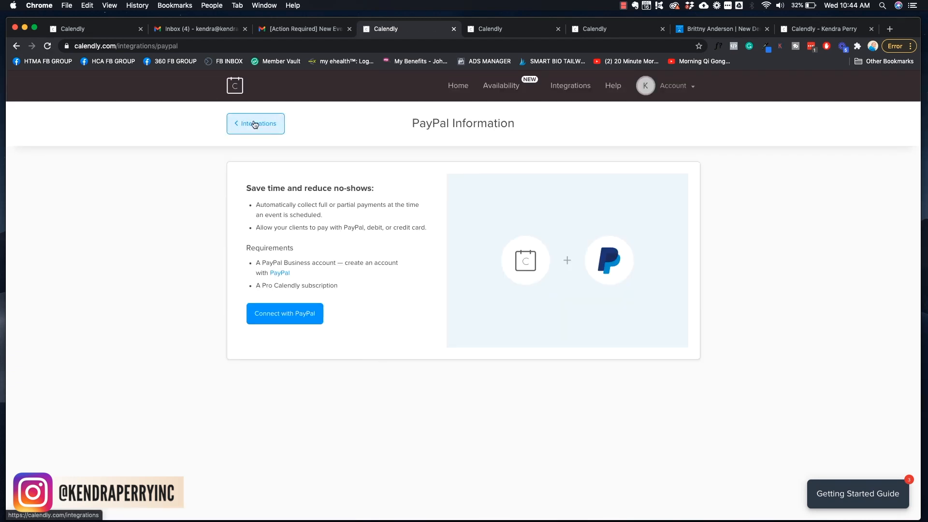
click(255, 125)
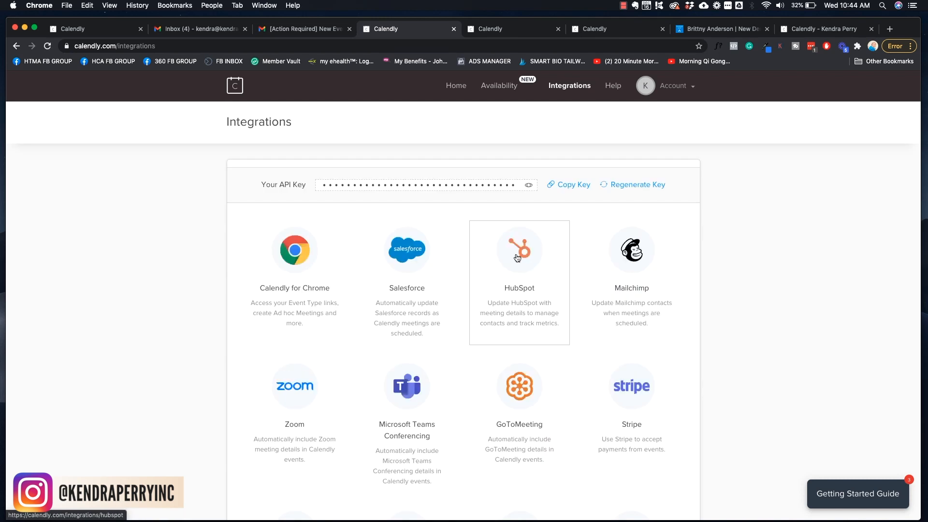
scroll(773, 242, down, 2)
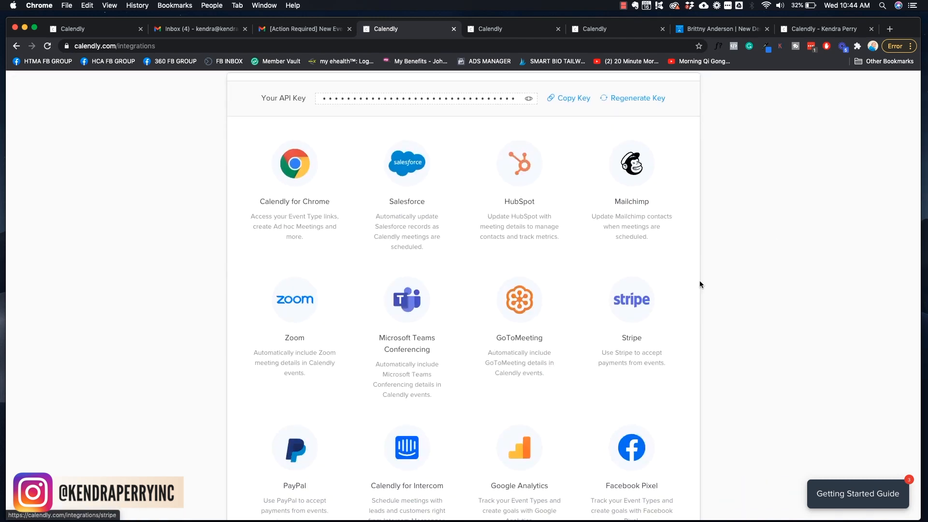
scroll(779, 263, down, 6)
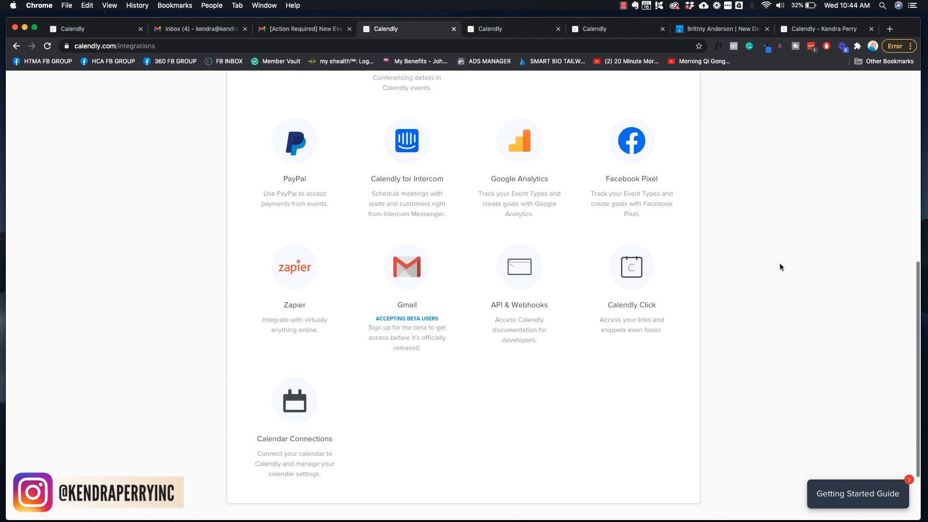
scroll(779, 263, up, 2)
scroll(780, 264, up, 6)
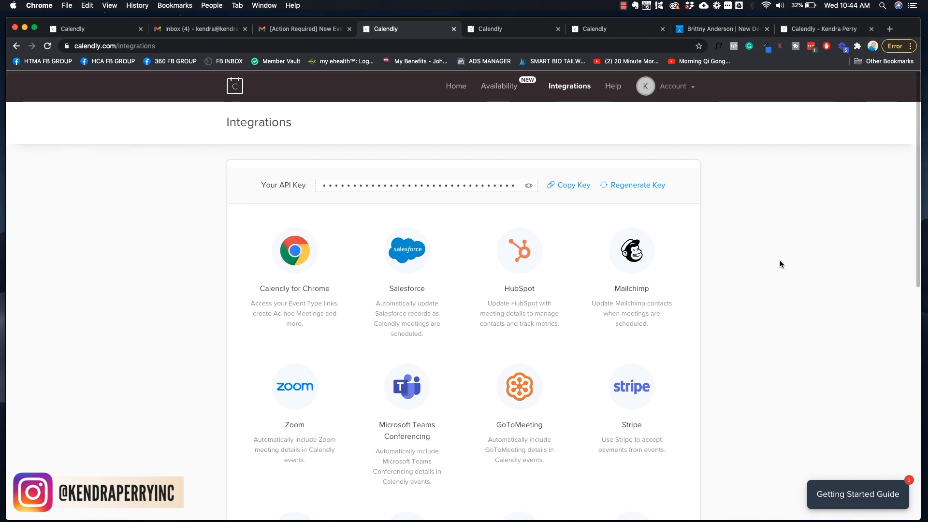